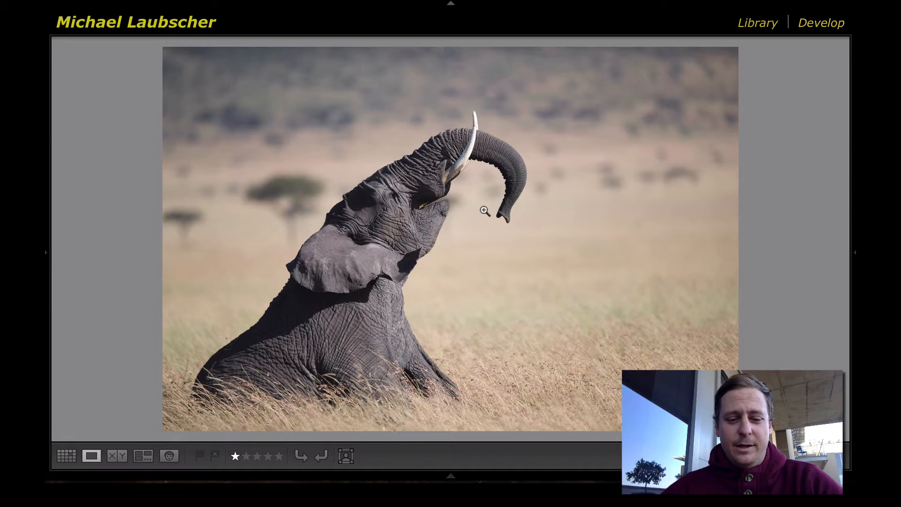
Step: Review the photo's capture and camera information overlay, followed by its exposure and lens overlay, and hide the overlay
{"action": "key", "text": "i"}
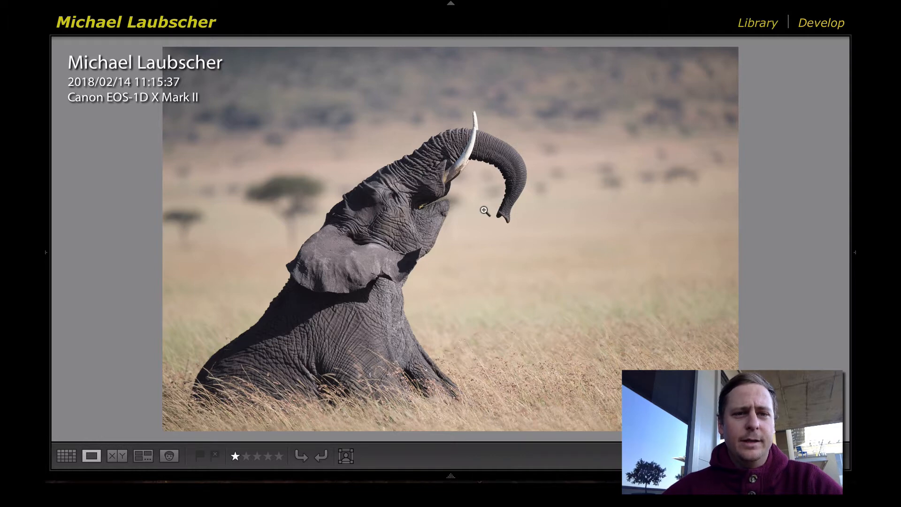
{"action": "key", "text": "i"}
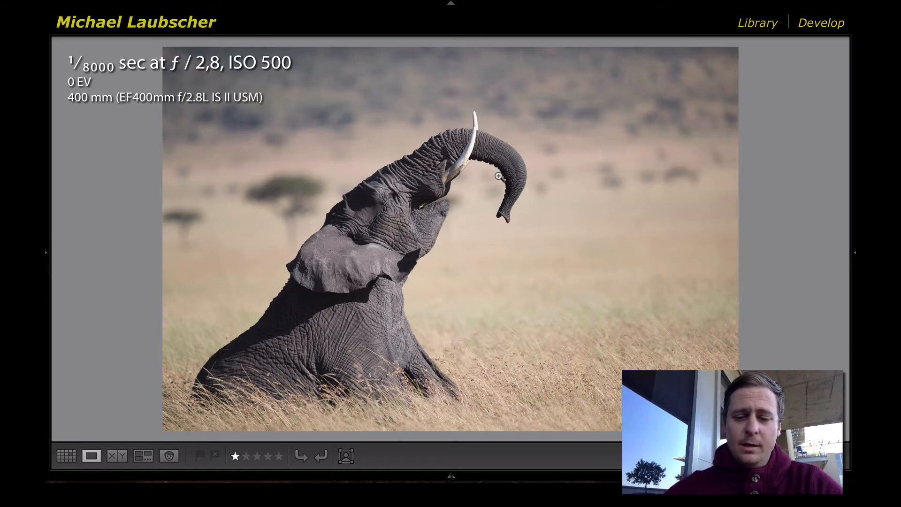
{"action": "key", "text": "i"}
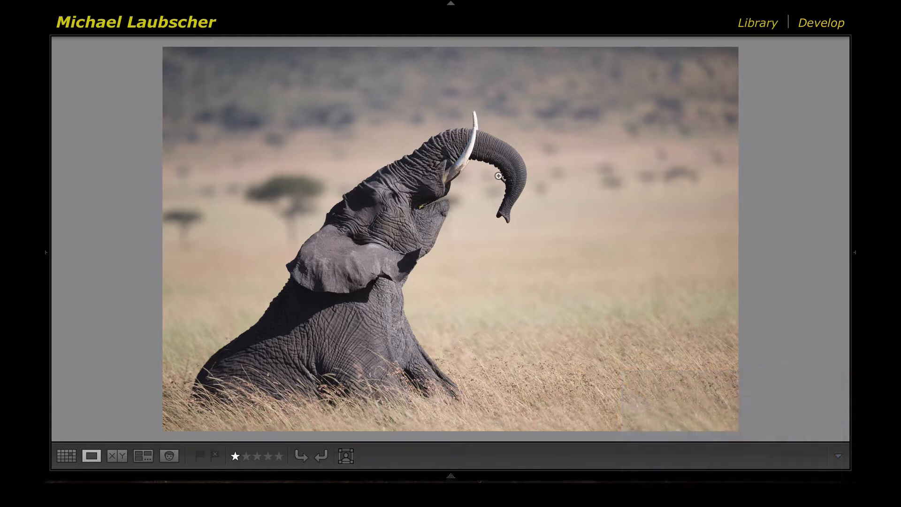
Step: Crop the elephant photo slightly tighter at its original aspect ratio, repositioning the elephant towards the left of the frame
{"action": "key", "text": "r"}
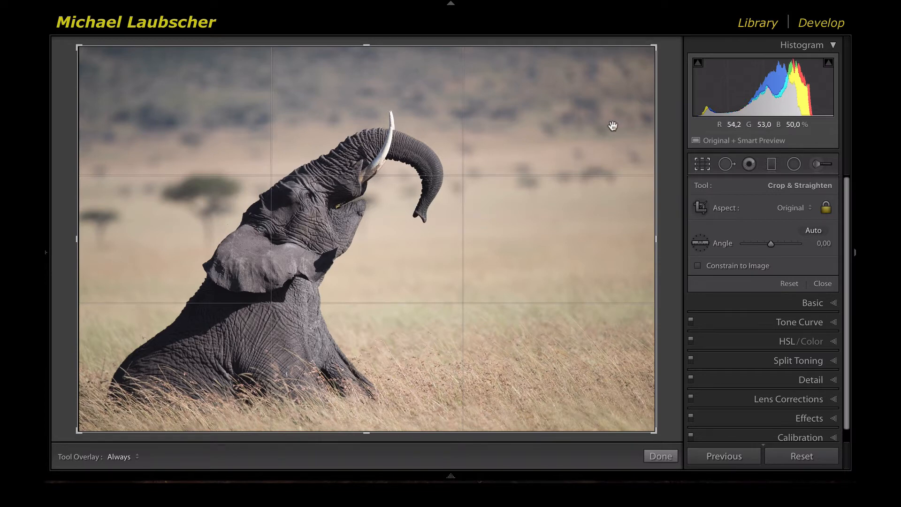
{"action": "left_click_drag", "start_coordinate": [655, 48], "coordinate": [622, 66]}
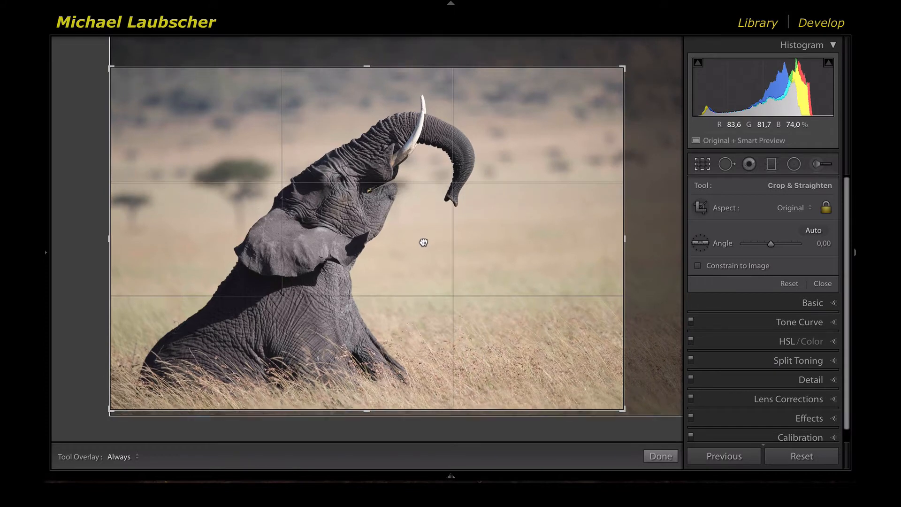
{"action": "left_click_drag", "start_coordinate": [423, 243], "coordinate": [404, 239]}
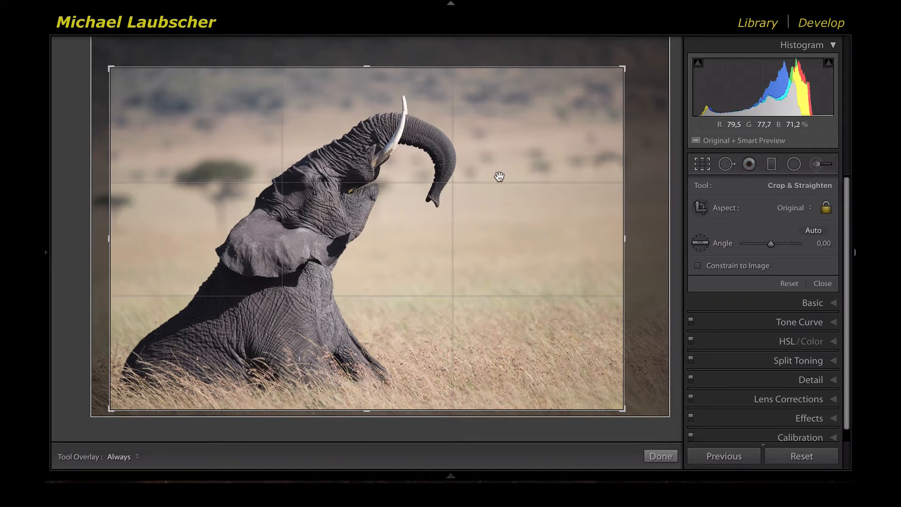
Step: Inspect the photo for dust spots with the Heal brush at size 78, varying the Visualize Spots threshold from minimum to maximum
{"action": "left_click", "coordinate": [727, 165]}
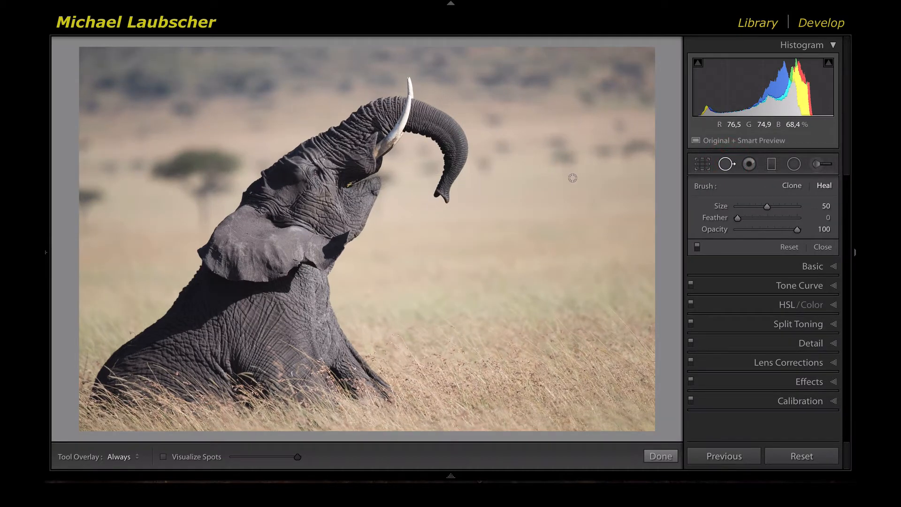
{"action": "scroll", "coordinate": [572, 178], "scroll_direction": "up", "scroll_amount": 5}
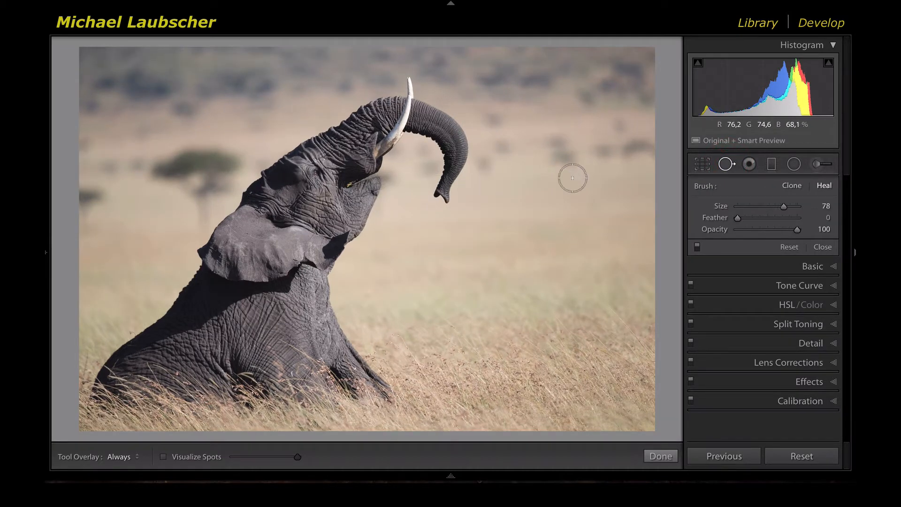
{"action": "left_click", "coordinate": [164, 457]}
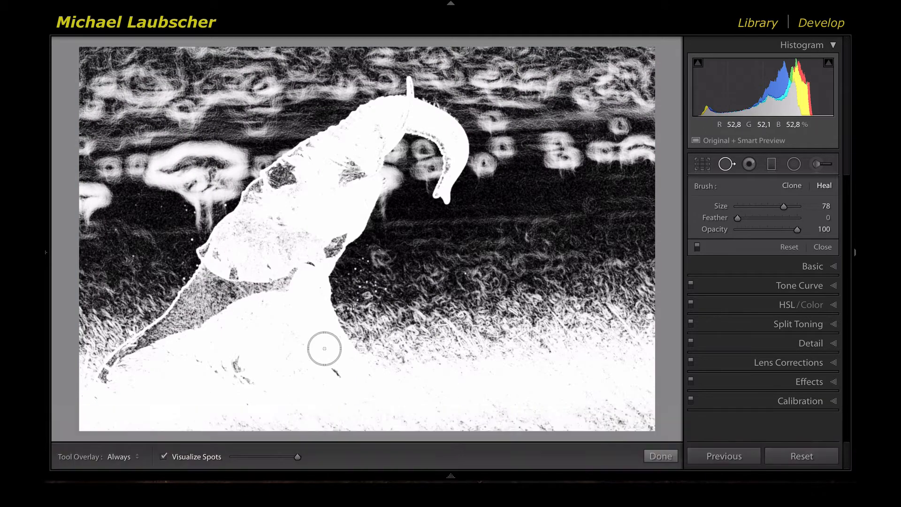
{"action": "left_click_drag", "start_coordinate": [298, 458], "coordinate": [201, 459]}
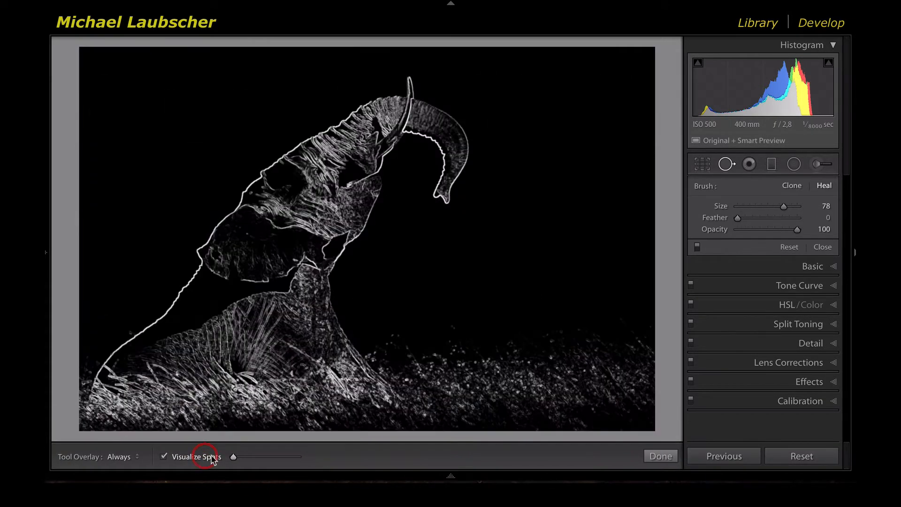
{"action": "left_click_drag", "start_coordinate": [259, 460], "coordinate": [393, 454]}
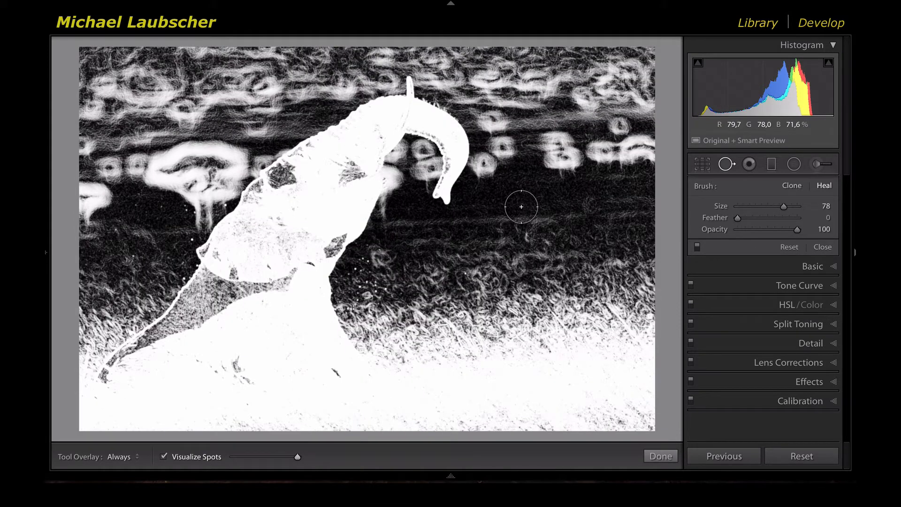
Step: Compare the photo with and without spot visualization, and leave the Spot Removal tool with visualization off
{"action": "key", "text": "a"}
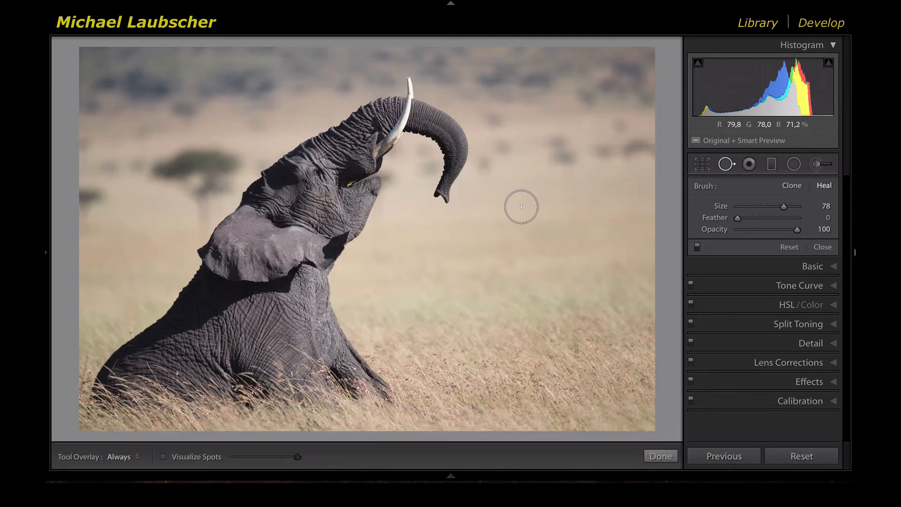
{"action": "key", "text": "a"}
{"action": "key", "text": "a"}
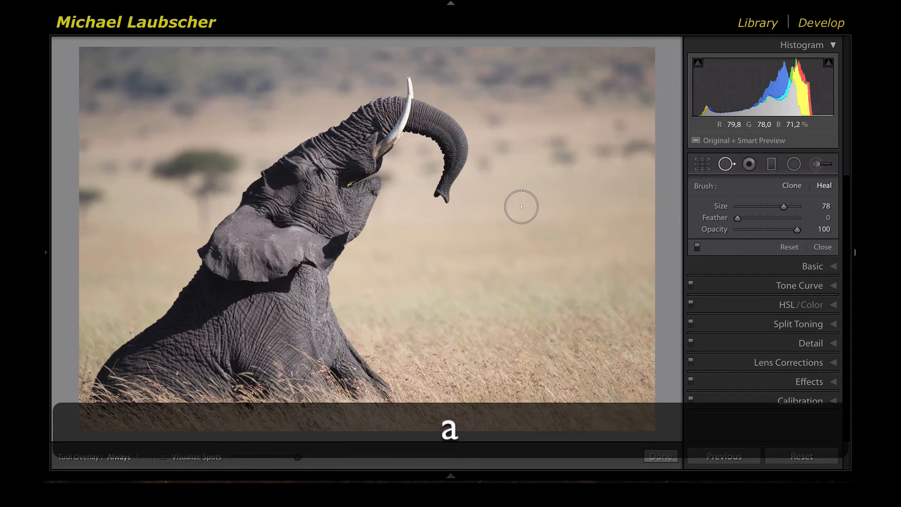
{"action": "key", "text": "q"}
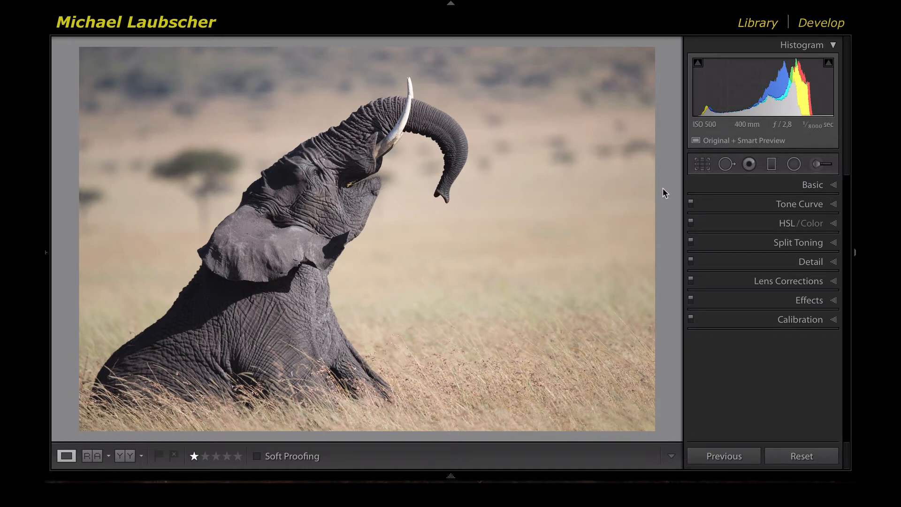
{"action": "key", "text": "q"}
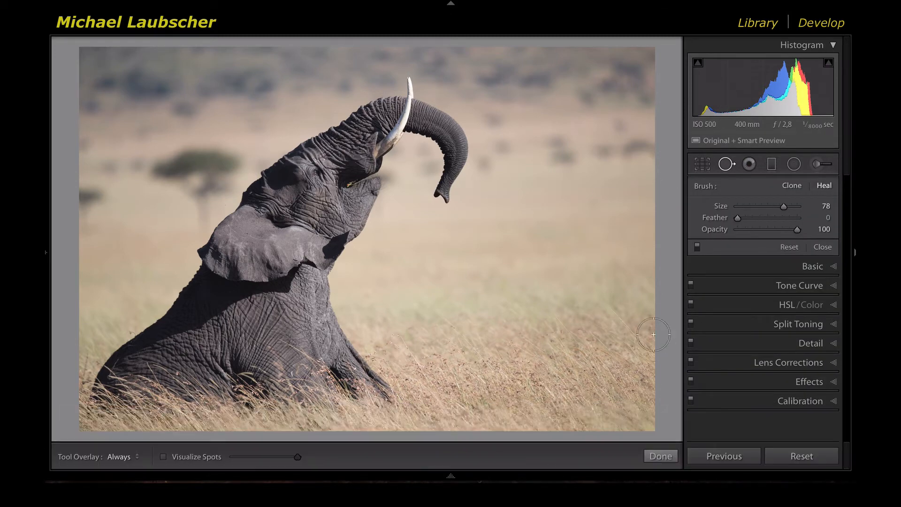
{"action": "left_click", "coordinate": [659, 457]}
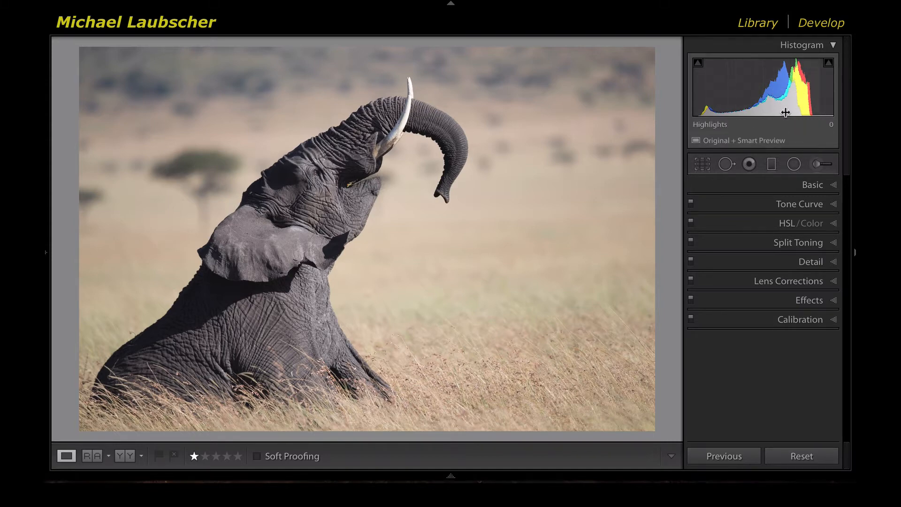
Step: Set the Whites to -16 in the Basic adjustments, using the clipping preview to judge the highlights
{"action": "left_click", "coordinate": [830, 187]}
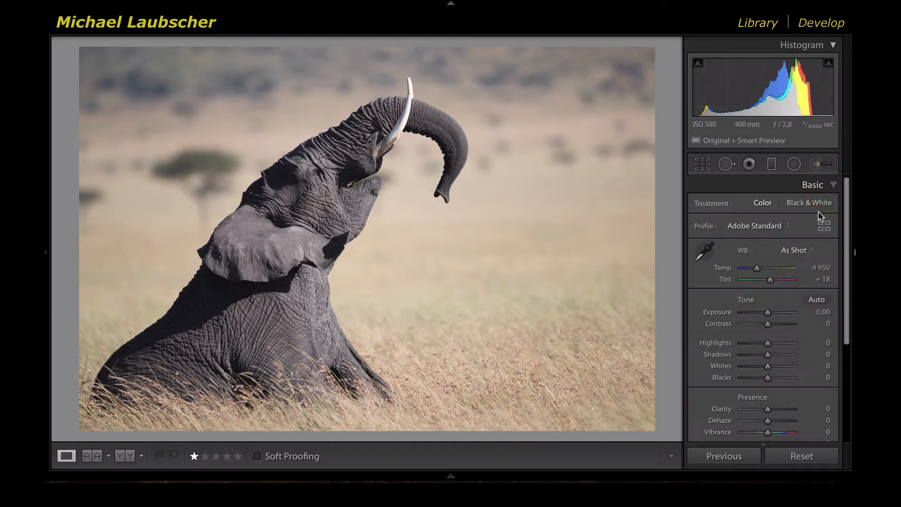
{"action": "scroll", "coordinate": [766, 344], "scroll_direction": "down", "scroll_amount": 1}
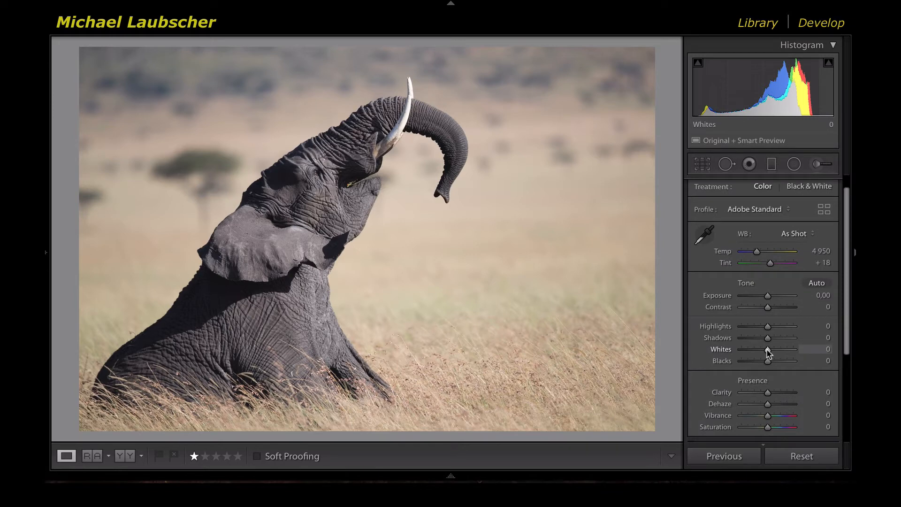
{"action": "key", "text": "alt"}
{"action": "left_click_drag", "start_coordinate": [768, 352], "coordinate": [786, 355]}
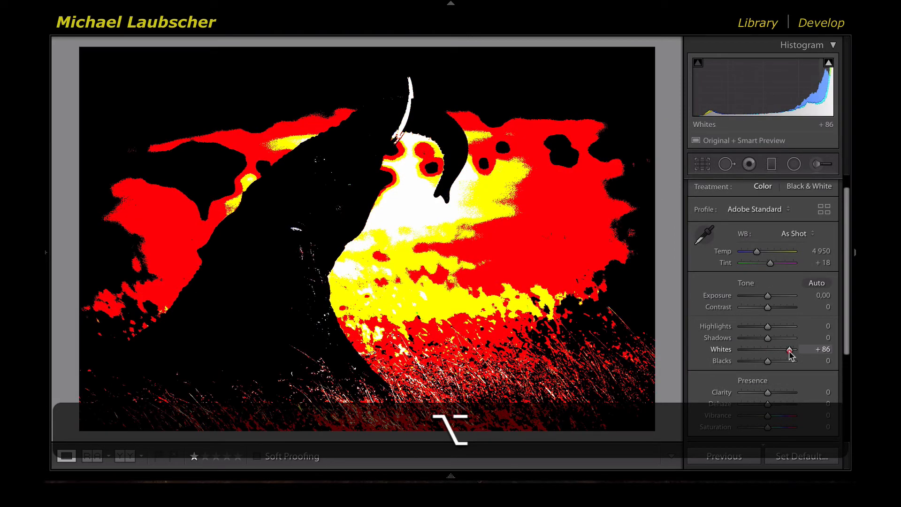
{"action": "left_click_drag", "start_coordinate": [790, 356], "coordinate": [765, 355]}
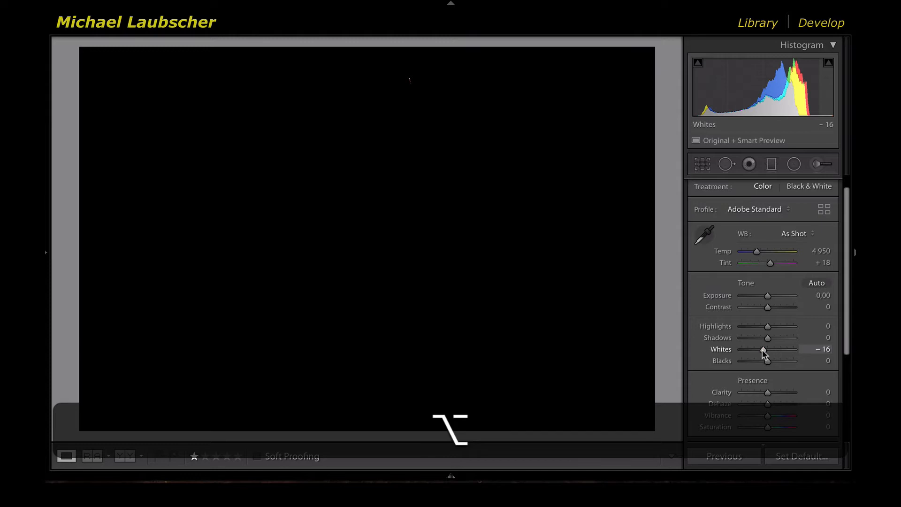
{"action": "left_click_drag", "start_coordinate": [764, 354], "coordinate": [764, 354]}
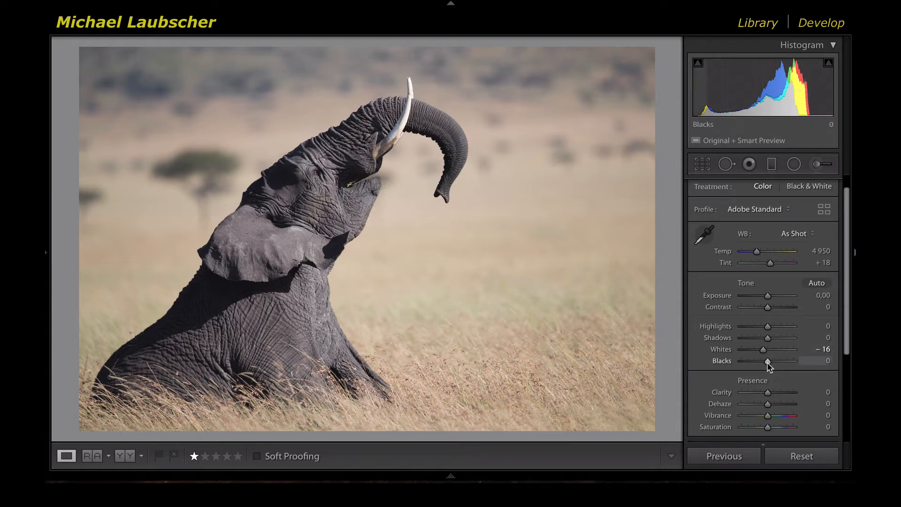
Step: Set the Blacks to -25 with the clipping preview and raise the Vibrance to +33
{"action": "key", "text": "alt"}
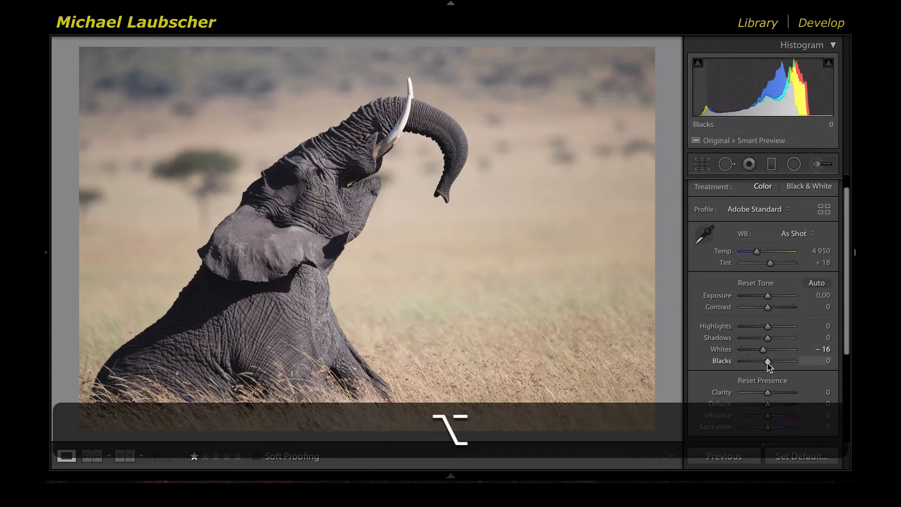
{"action": "left_click_drag", "start_coordinate": [768, 362], "coordinate": [761, 364]}
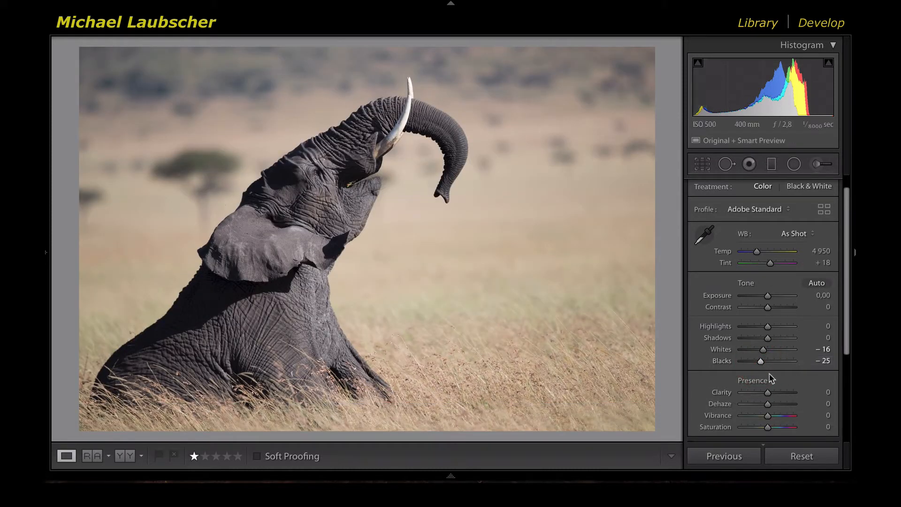
{"action": "scroll", "coordinate": [774, 410], "scroll_direction": "down", "scroll_amount": 1}
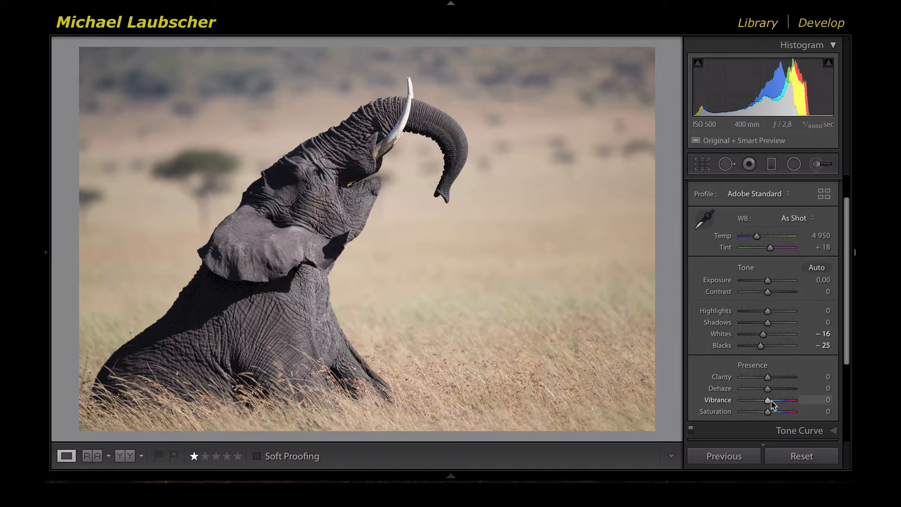
{"action": "left_click_drag", "start_coordinate": [771, 400], "coordinate": [779, 402]}
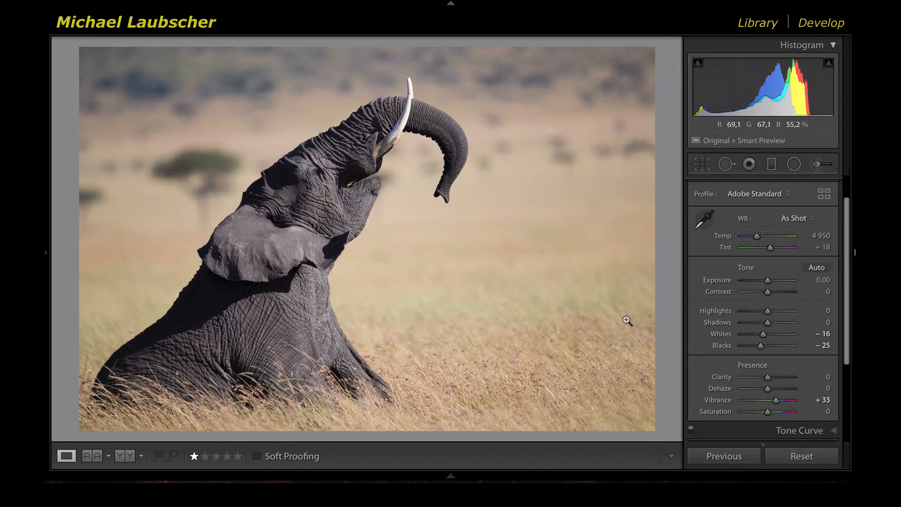
Step: Compare the before and after versions side by side, including a close-up of the elephant's face, and return to the single view
{"action": "key", "text": "y"}
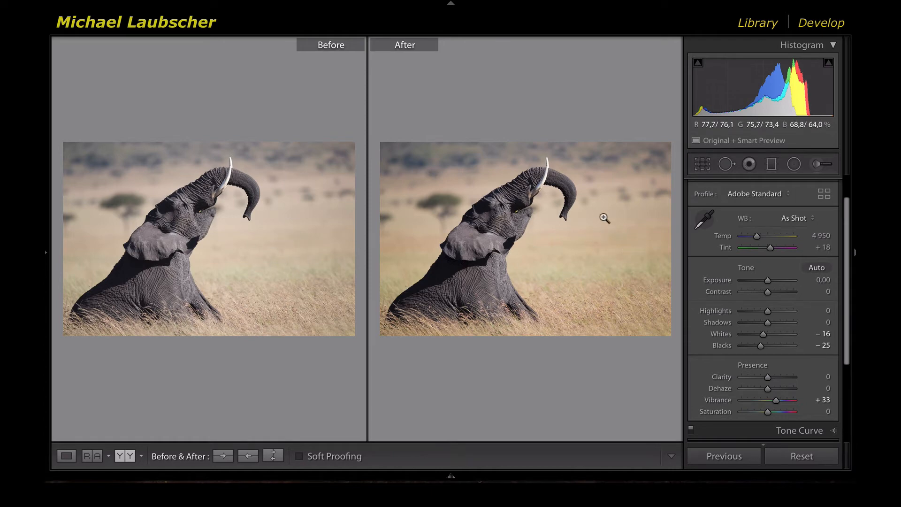
{"action": "left_click", "coordinate": [508, 208]}
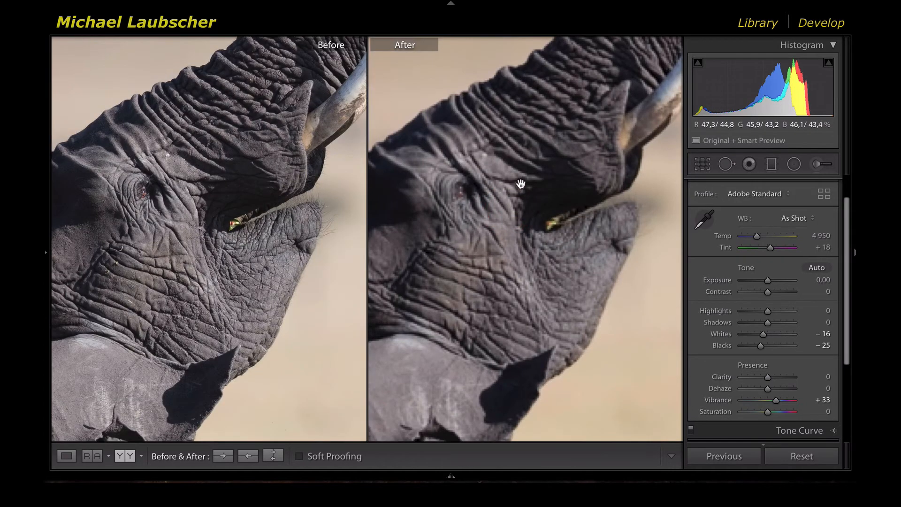
{"action": "left_click", "coordinate": [492, 212]}
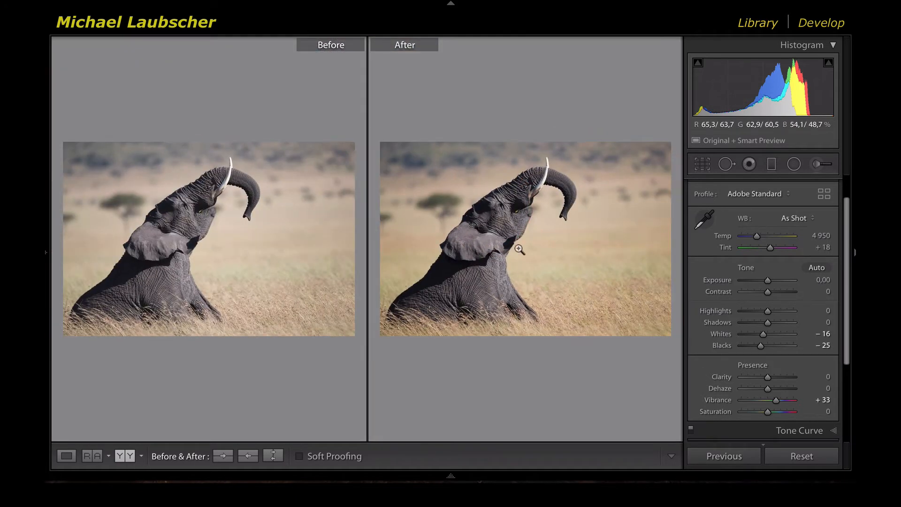
{"action": "key", "text": "y"}
{"action": "key", "text": "y"}
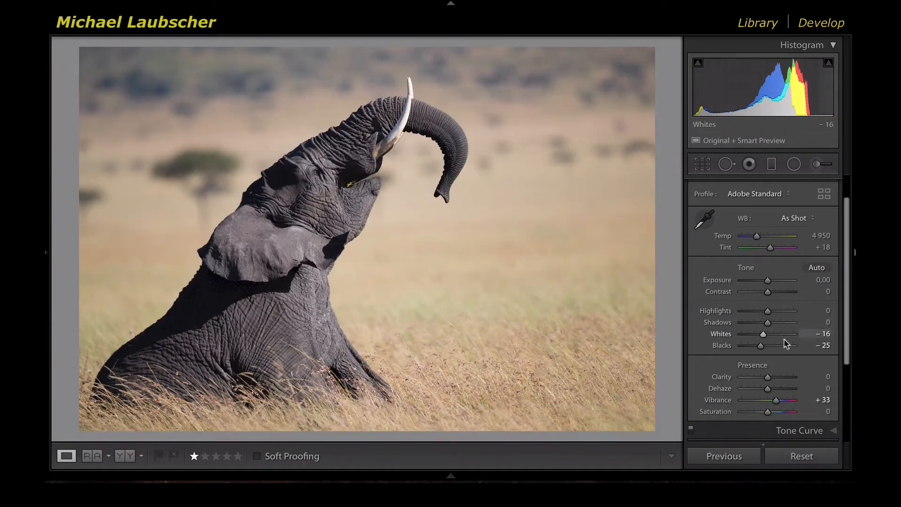
Step: Try a Clarity of +83 while zoomed in on the elephant's head and tusk, and reset Clarity to 0
{"action": "scroll", "coordinate": [766, 374], "scroll_direction": "down", "scroll_amount": 1}
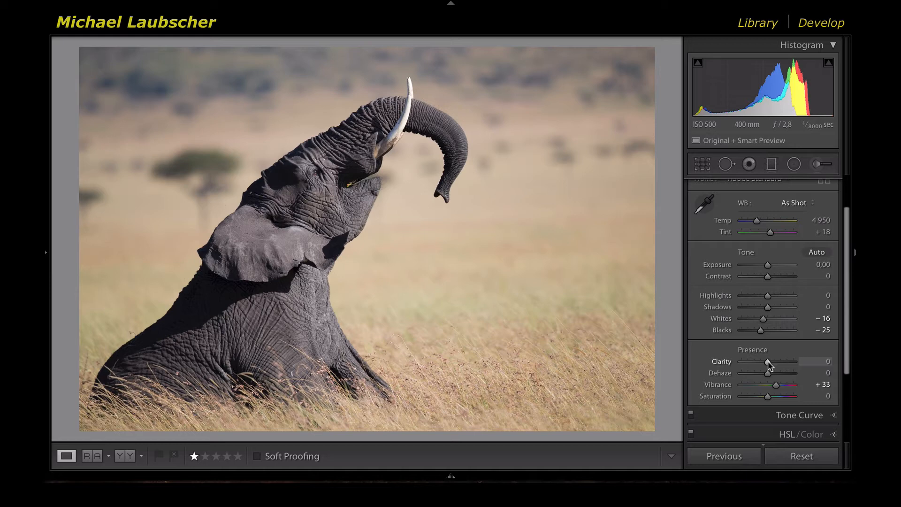
{"action": "left_click", "coordinate": [560, 123]}
{"action": "left_click_drag", "start_coordinate": [358, 132], "coordinate": [649, 262]}
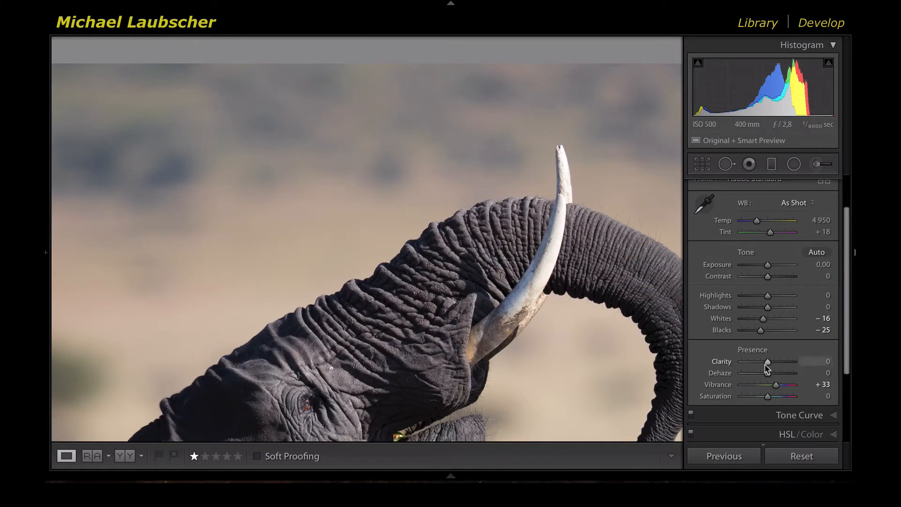
{"action": "left_click_drag", "start_coordinate": [768, 362], "coordinate": [791, 365]}
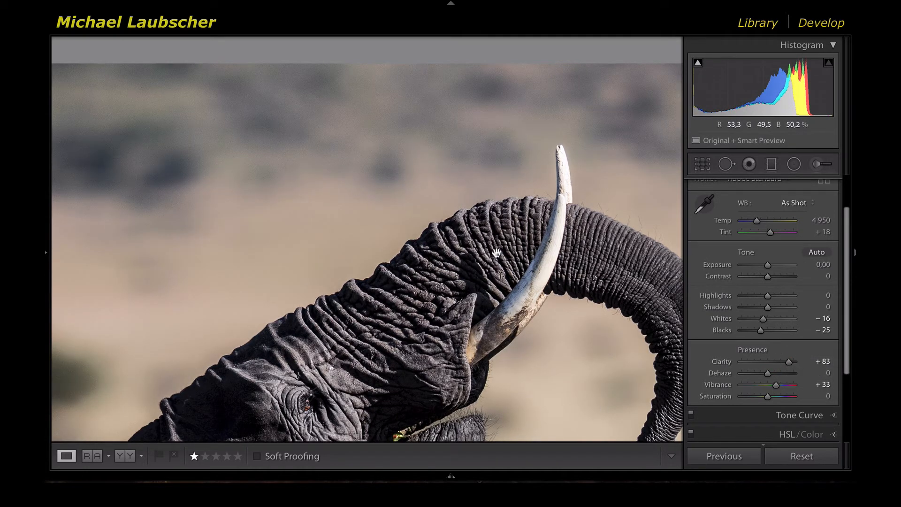
{"action": "left_click", "coordinate": [344, 171]}
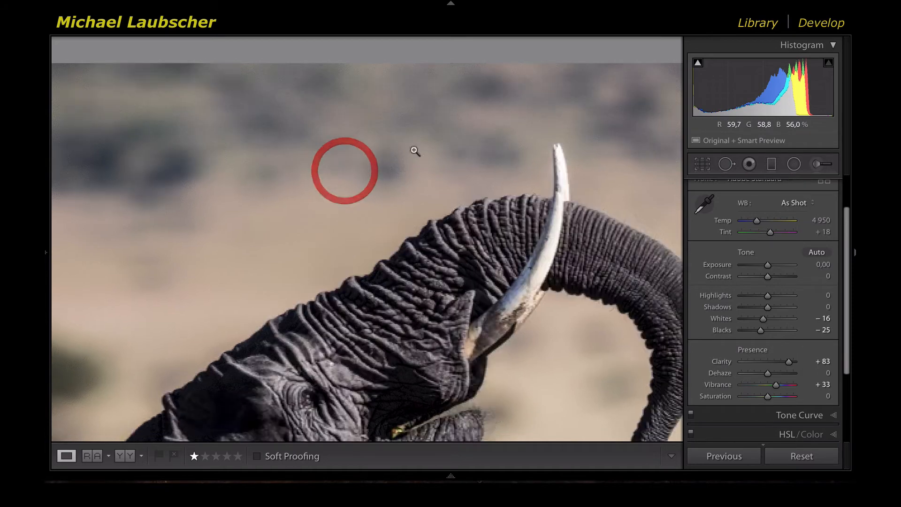
{"action": "double_click", "coordinate": [721, 362]}
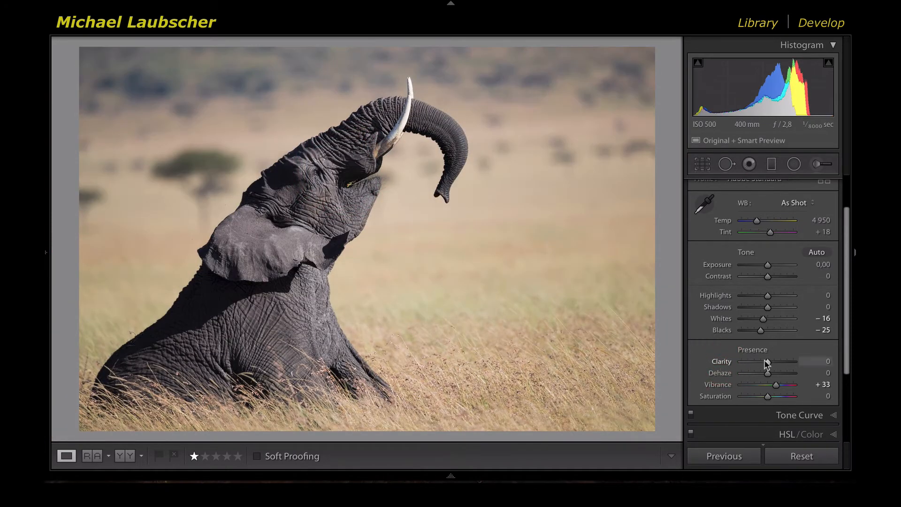
Step: Try a Clarity of +87 with the whole elephant in view, and reset Clarity to 0
{"action": "left_click_drag", "start_coordinate": [768, 362], "coordinate": [793, 368]}
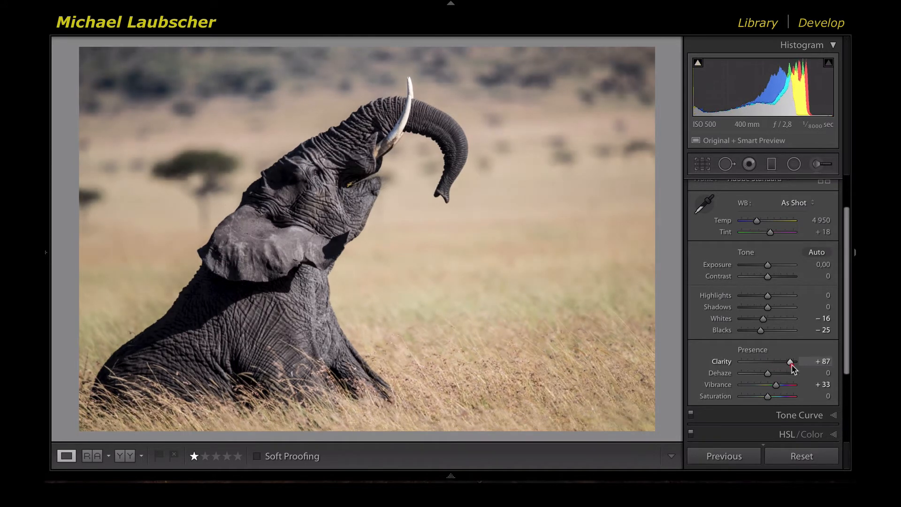
{"action": "double_click", "coordinate": [721, 362]}
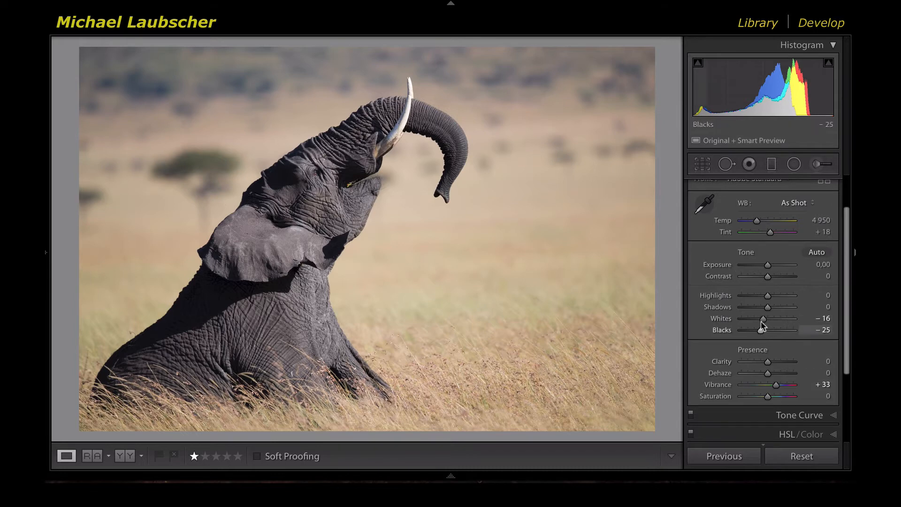
Step: Set the Tone Curve regions to Highlights +30 and Darks -5
{"action": "scroll", "coordinate": [784, 381], "scroll_direction": "down", "scroll_amount": 3}
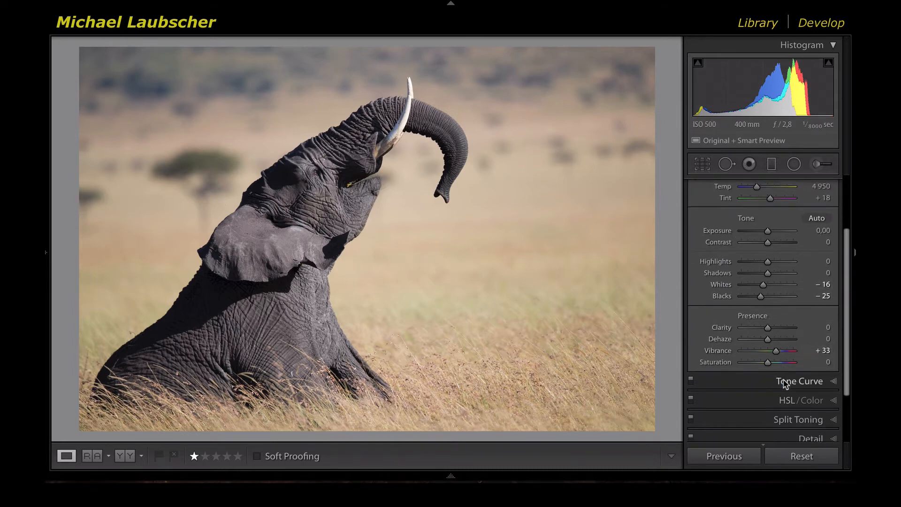
{"action": "left_click", "coordinate": [833, 313]}
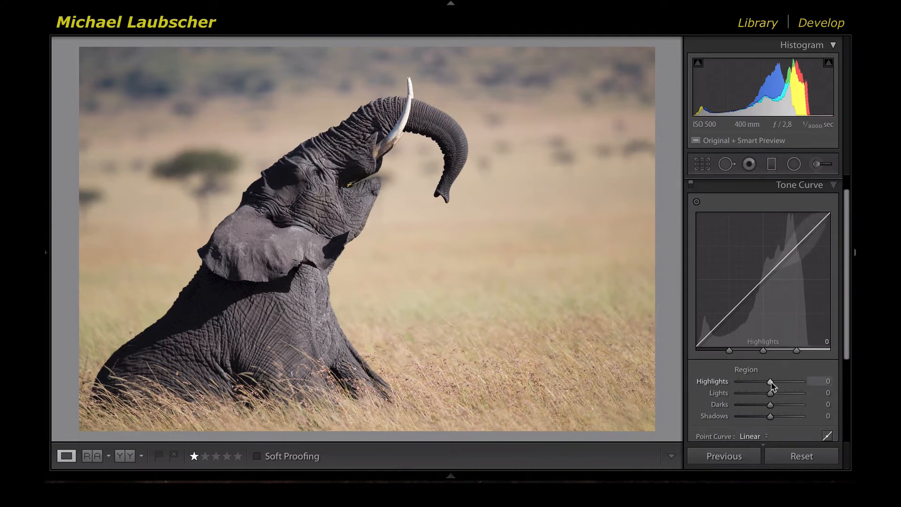
{"action": "left_click_drag", "start_coordinate": [771, 383], "coordinate": [780, 383]}
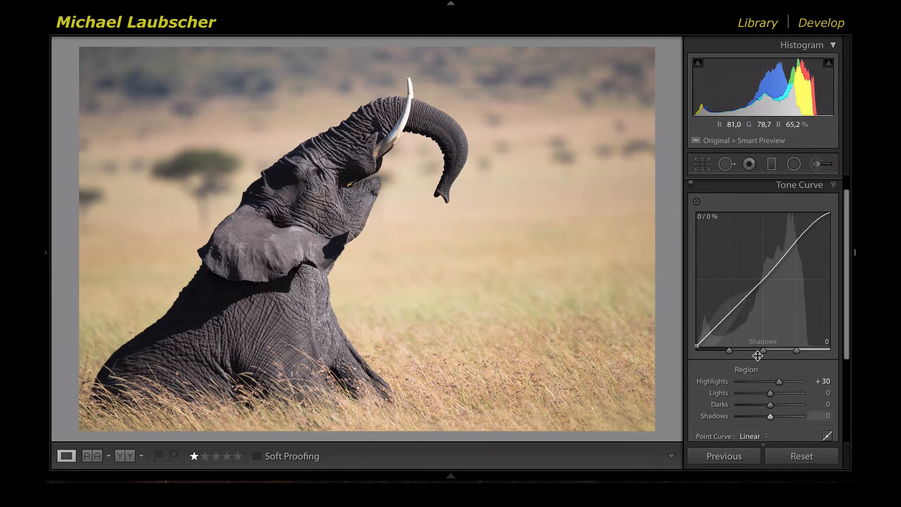
{"action": "scroll", "coordinate": [757, 357], "scroll_direction": "down", "scroll_amount": 2}
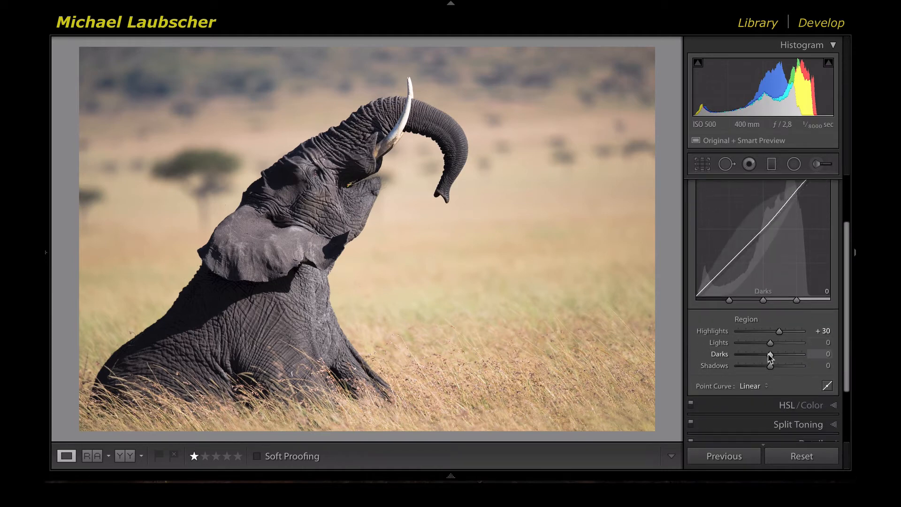
{"action": "left_click_drag", "start_coordinate": [768, 354], "coordinate": [768, 355]}
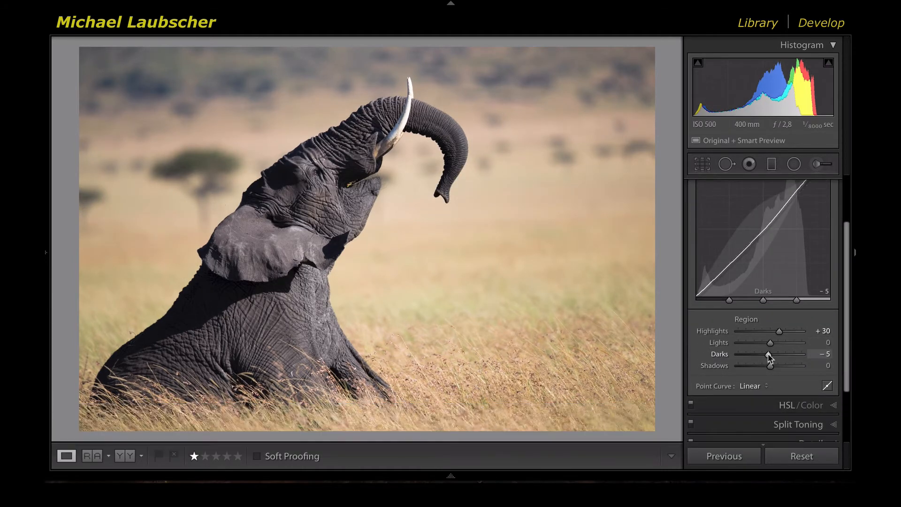
Step: Clear the existing HSL saturation adjustments and set the saturation of Orange to +21, Yellow to +19 and Green to +32
{"action": "scroll", "coordinate": [798, 357], "scroll_direction": "down", "scroll_amount": 3}
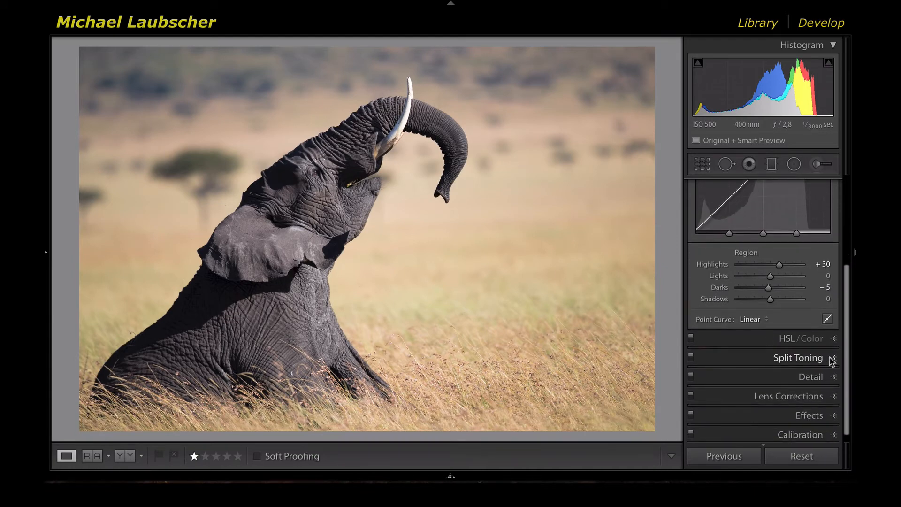
{"action": "left_click", "coordinate": [834, 339]}
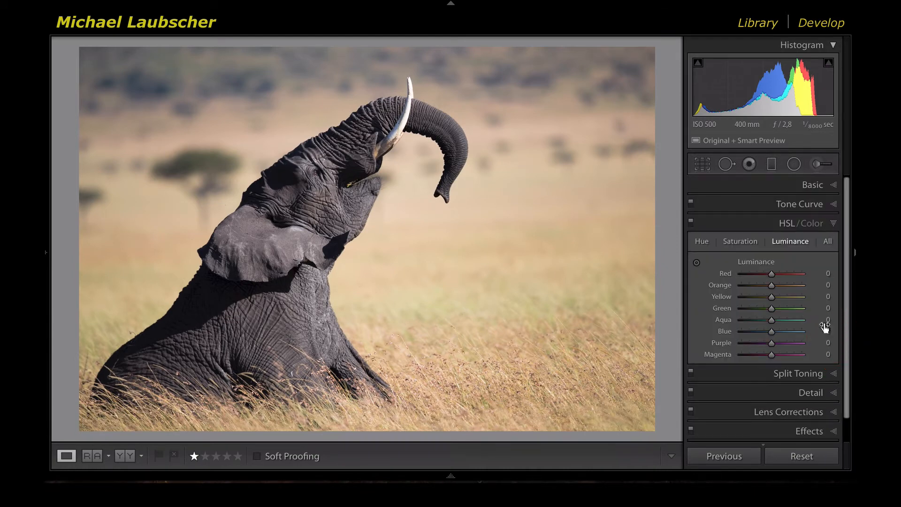
{"action": "left_click", "coordinate": [735, 238]}
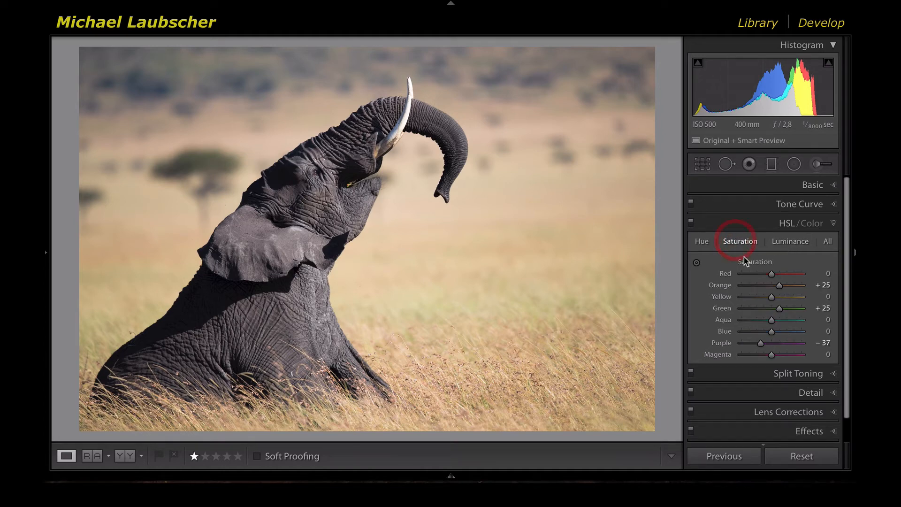
{"action": "double_click", "coordinate": [724, 286]}
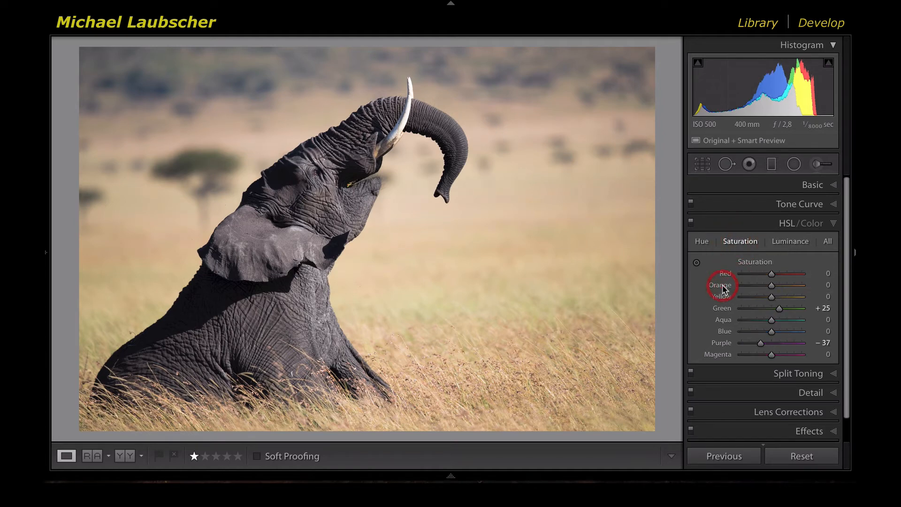
{"action": "double_click", "coordinate": [723, 308]}
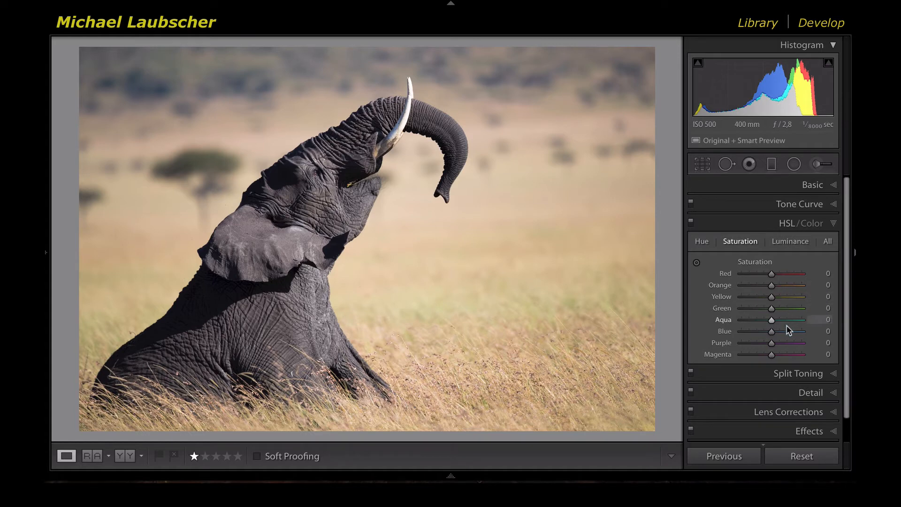
{"action": "left_click", "coordinate": [779, 288]}
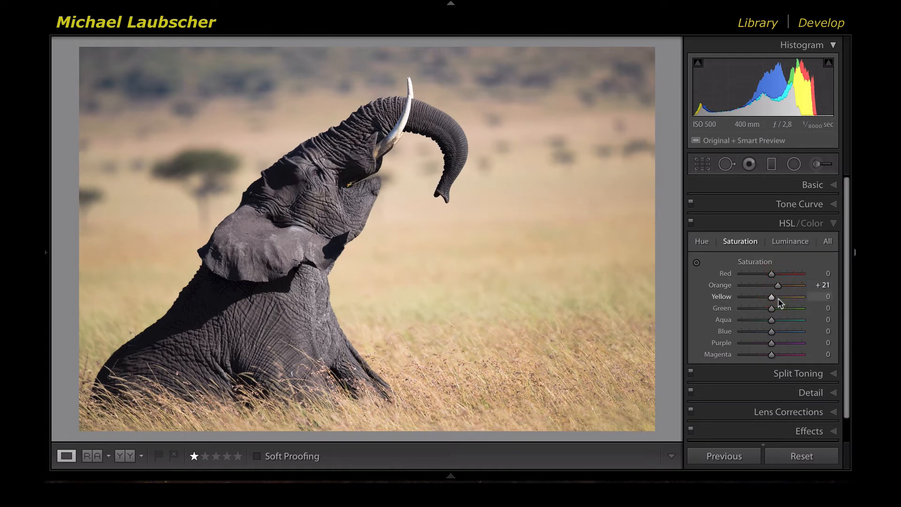
{"action": "left_click", "coordinate": [777, 297]}
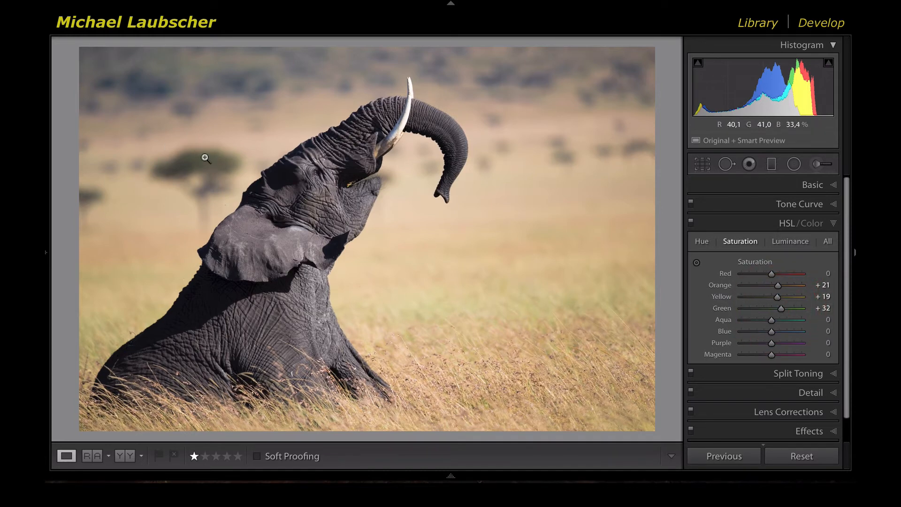
Step: Try the HSL luminance of Orange at +100 and at -100, and reset it
{"action": "left_click", "coordinate": [793, 243]}
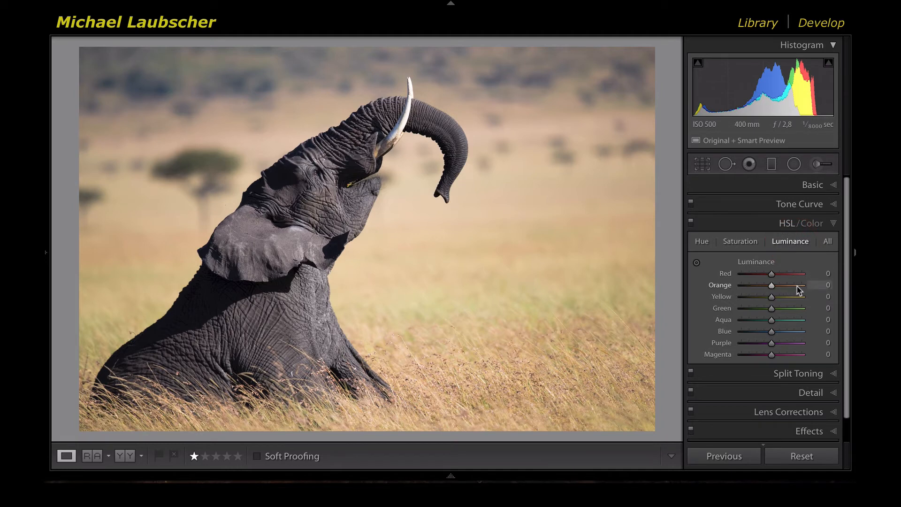
{"action": "left_click", "coordinate": [783, 287]}
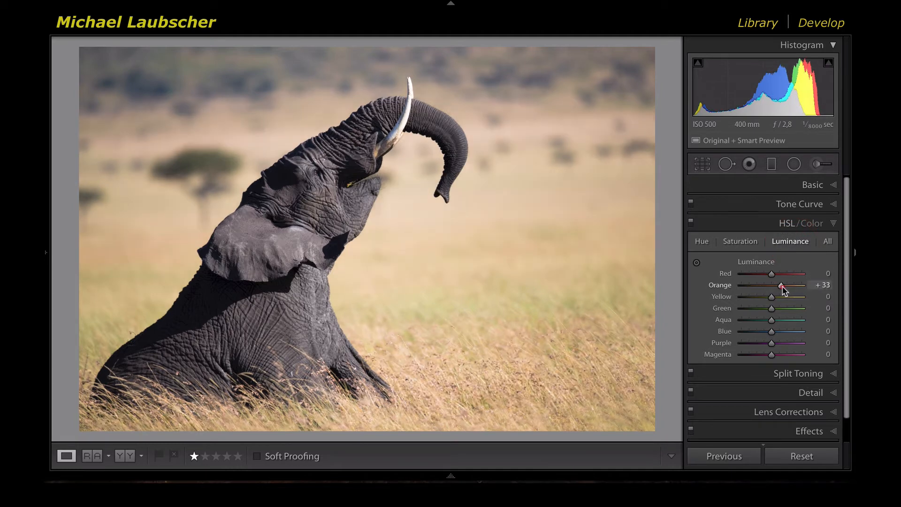
{"action": "left_click_drag", "start_coordinate": [807, 286], "coordinate": [811, 288]}
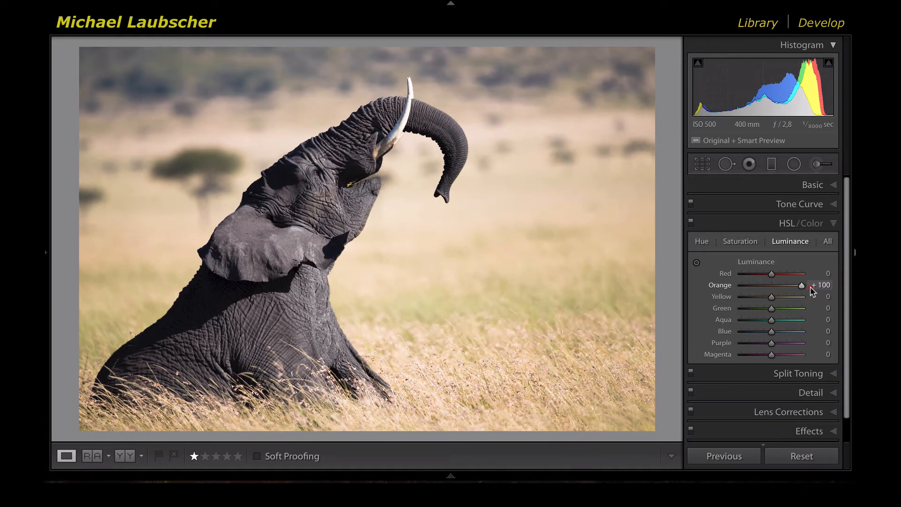
{"action": "left_click_drag", "start_coordinate": [804, 287], "coordinate": [728, 285]}
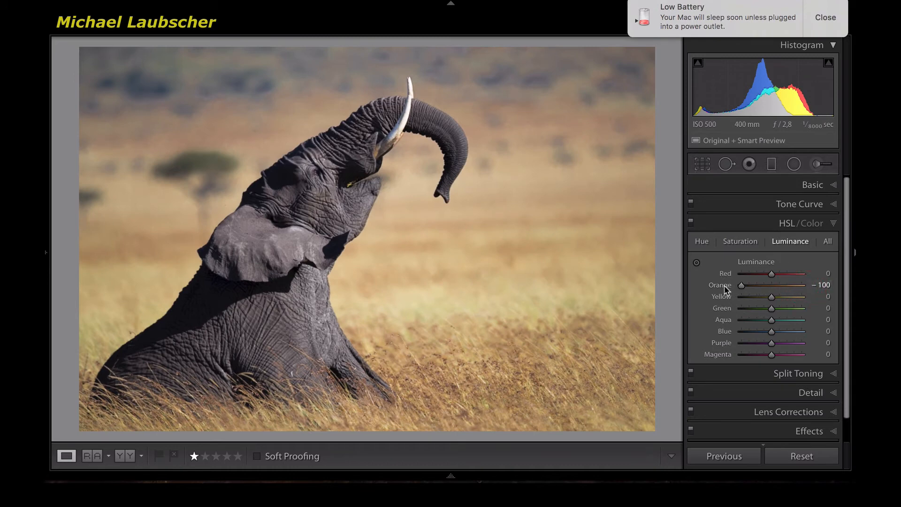
{"action": "double_click", "coordinate": [725, 286]}
Step: Set the HSL luminance of Orange to +18 and Green to +21, and close the HSL adjustments
{"action": "left_click", "coordinate": [776, 285]}
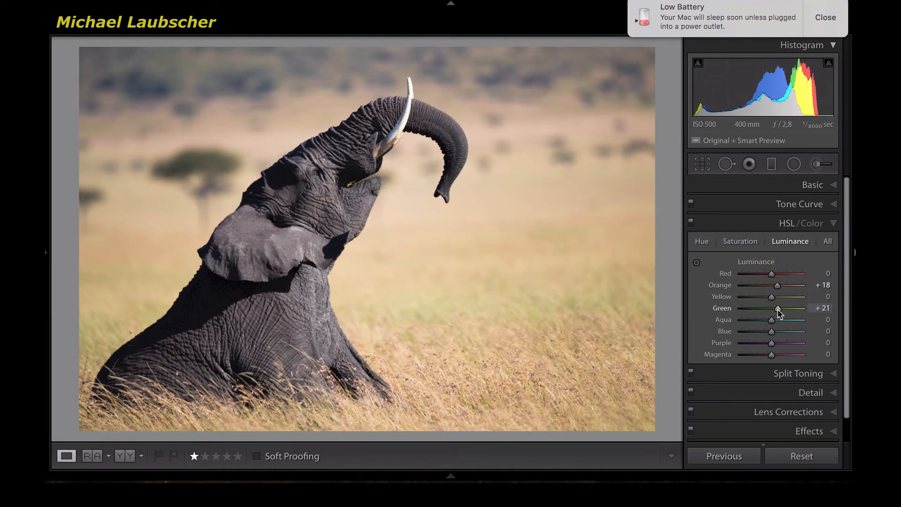
{"action": "scroll", "coordinate": [798, 268], "scroll_direction": "down", "scroll_amount": 1}
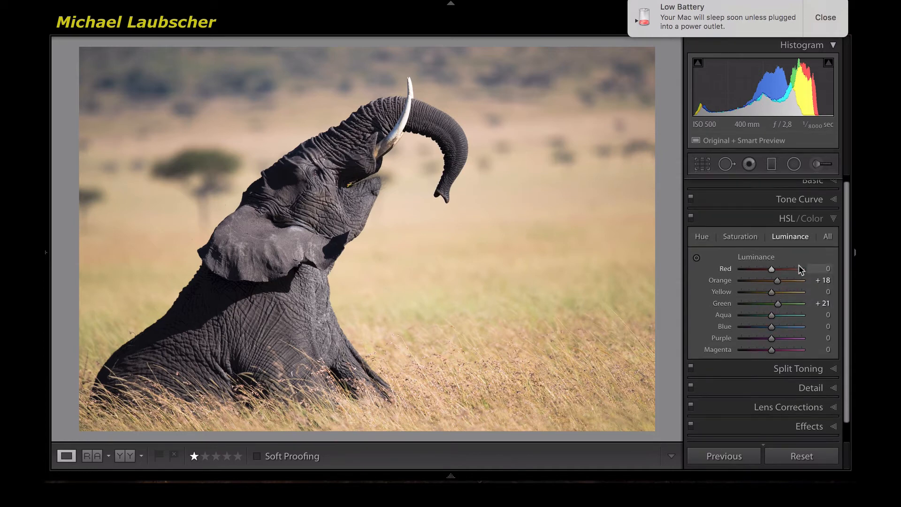
{"action": "left_click", "coordinate": [834, 219]}
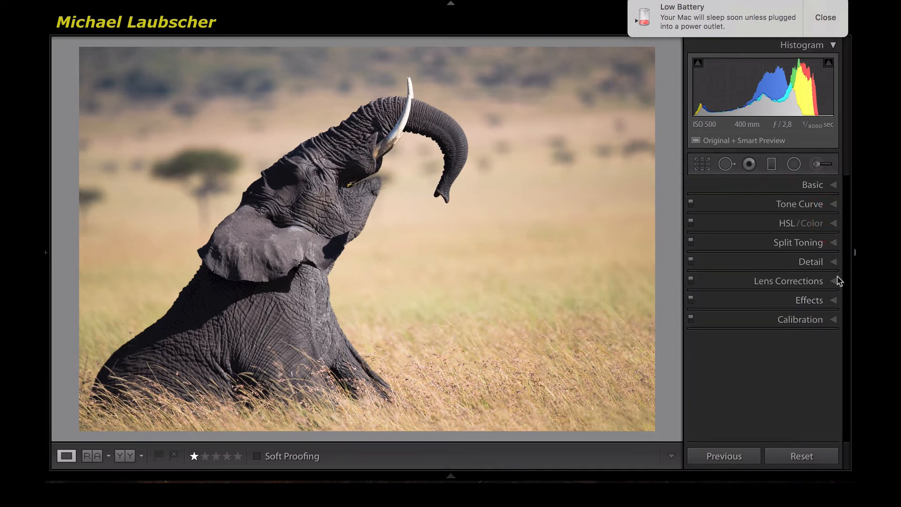
Step: Set the sharpening Amount to 35, Radius to 0.5 and Detail to 88
{"action": "left_click", "coordinate": [834, 262]}
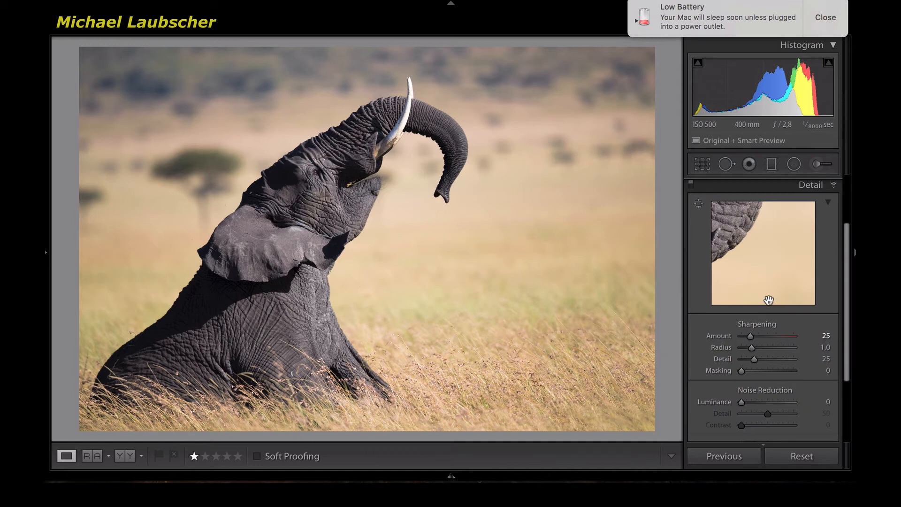
{"action": "key", "text": "Up"}
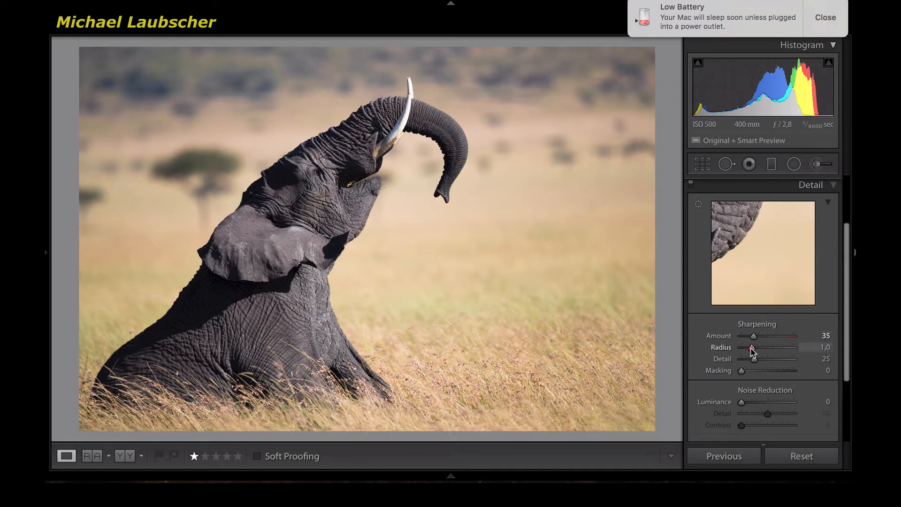
{"action": "left_click_drag", "start_coordinate": [751, 348], "coordinate": [730, 348]}
{"action": "left_click", "coordinate": [787, 359]}
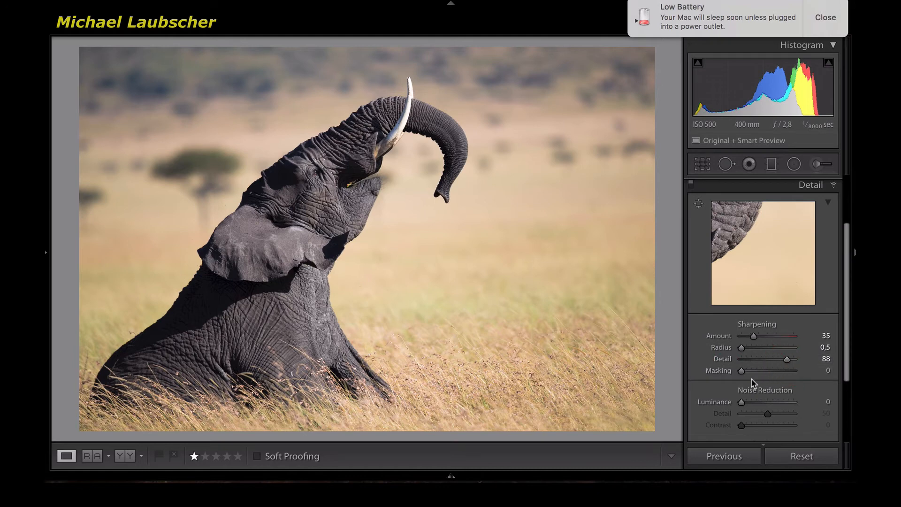
Step: Set the sharpening Masking to 63, using the mask preview to limit sharpening to the elephant and grass
{"action": "key", "text": "alt"}
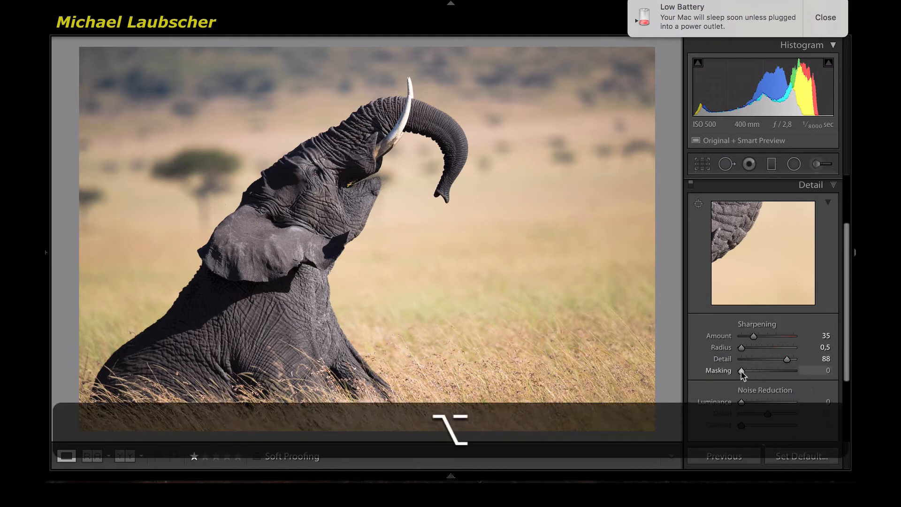
{"action": "left_click", "coordinate": [741, 371], "text": "alt"}
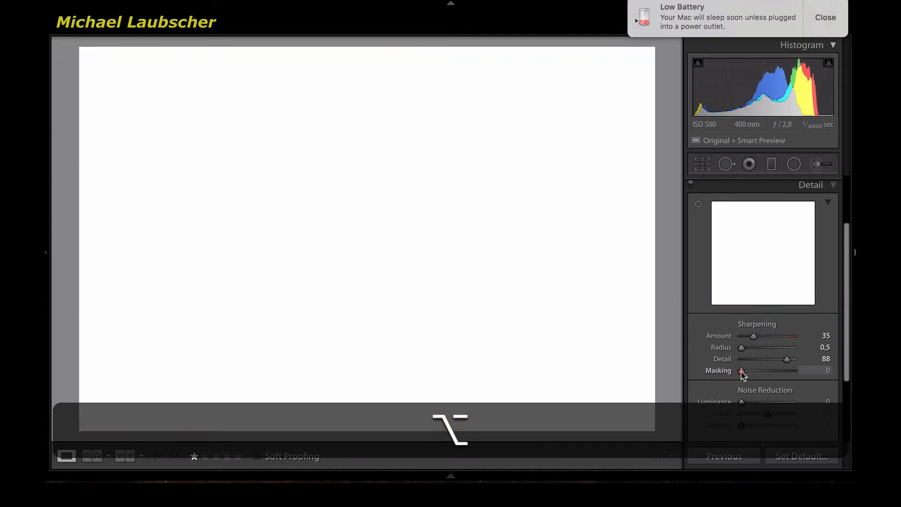
{"action": "left_click_drag", "start_coordinate": [741, 371], "coordinate": [764, 371]}
{"action": "left_click_drag", "start_coordinate": [771, 372], "coordinate": [774, 372]}
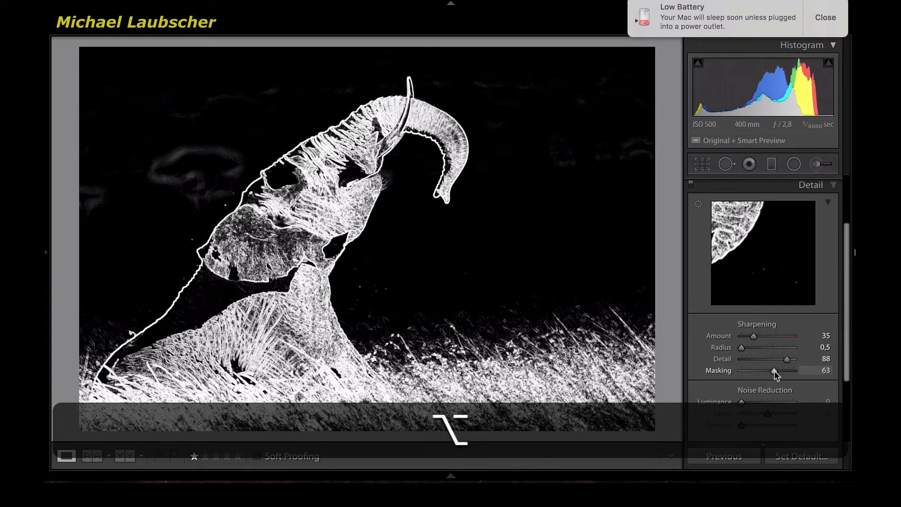
{"action": "left_click_drag", "start_coordinate": [775, 373], "coordinate": [774, 374]}
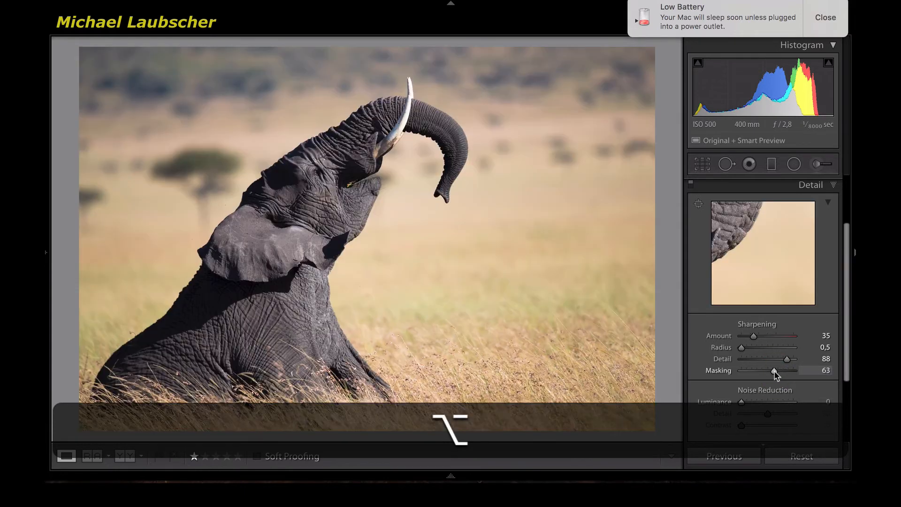
Step: Review the noise reduction settings and inspect the elephant's face in close-up, returning to the full view
{"action": "scroll", "coordinate": [776, 372], "scroll_direction": "down", "scroll_amount": 1}
{"action": "scroll", "coordinate": [746, 404], "scroll_direction": "down", "scroll_amount": 1}
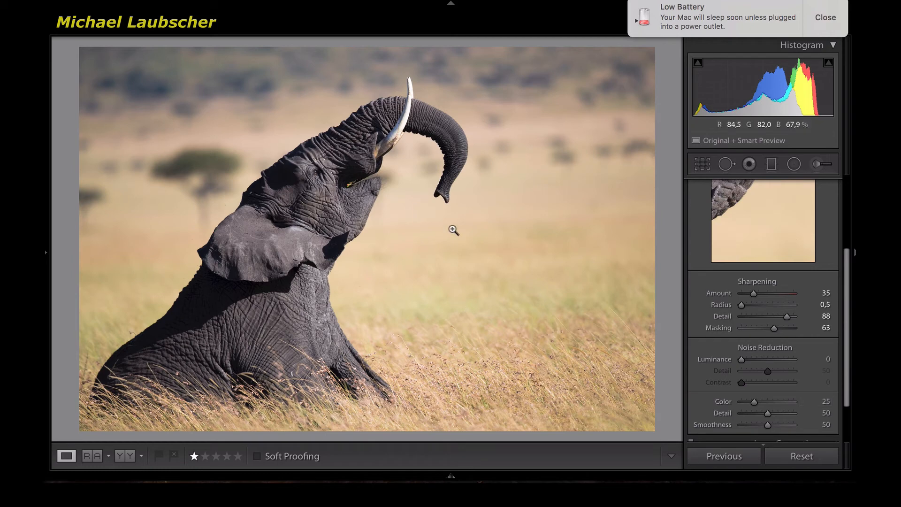
{"action": "scroll", "coordinate": [792, 351], "scroll_direction": "down", "scroll_amount": 3}
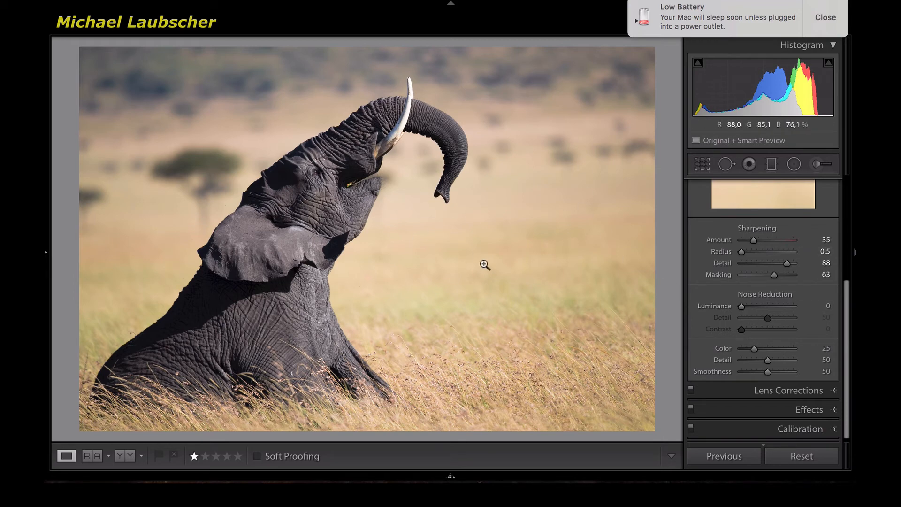
{"action": "left_click", "coordinate": [370, 152]}
{"action": "left_click", "coordinate": [381, 157]}
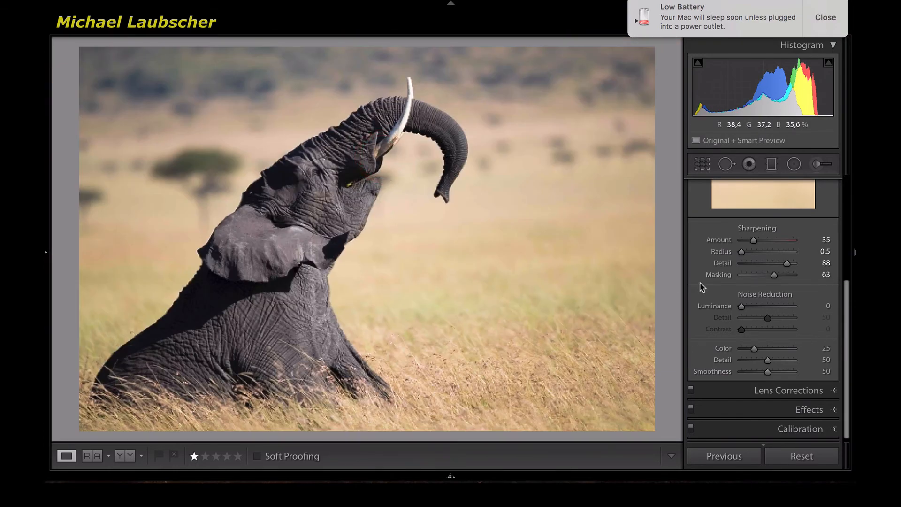
Step: Look over the post-crop vignetting and grain options in the Effects settings and close them
{"action": "scroll", "coordinate": [789, 366], "scroll_direction": "down", "scroll_amount": 1}
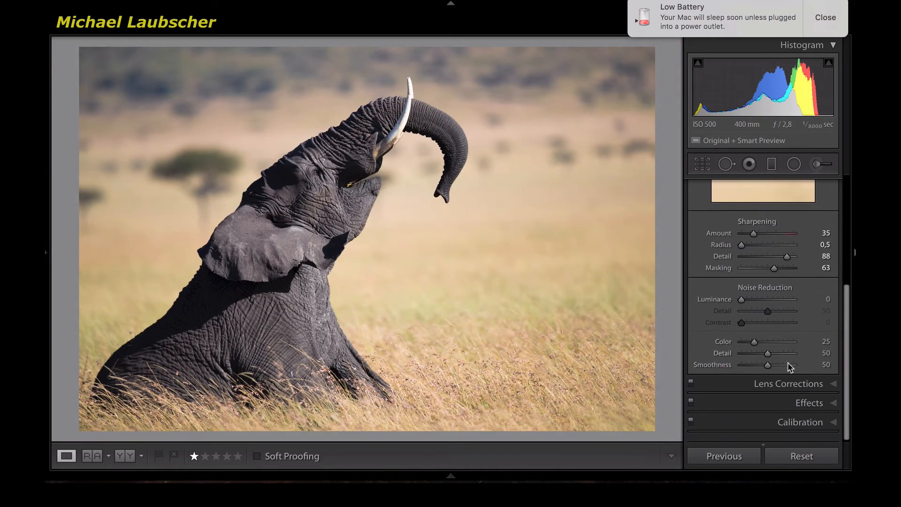
{"action": "left_click", "coordinate": [814, 408]}
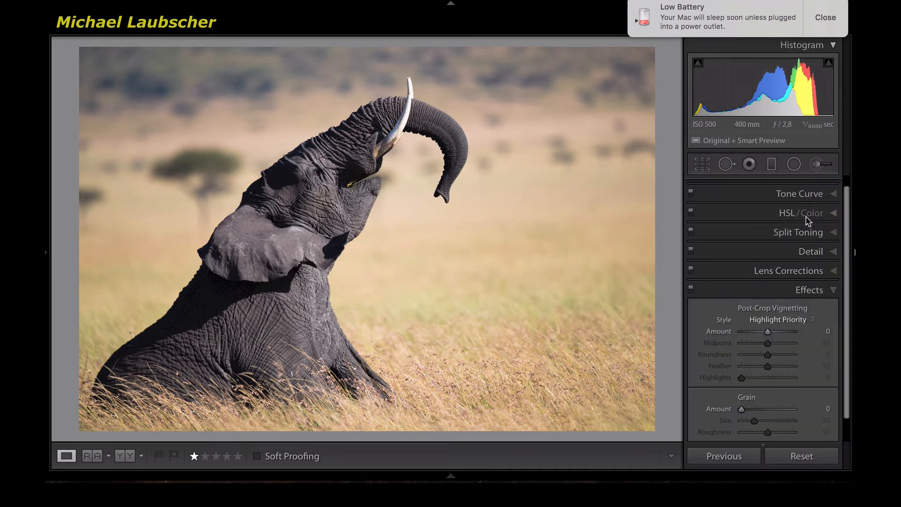
{"action": "scroll", "coordinate": [798, 281], "scroll_direction": "up", "scroll_amount": 2}
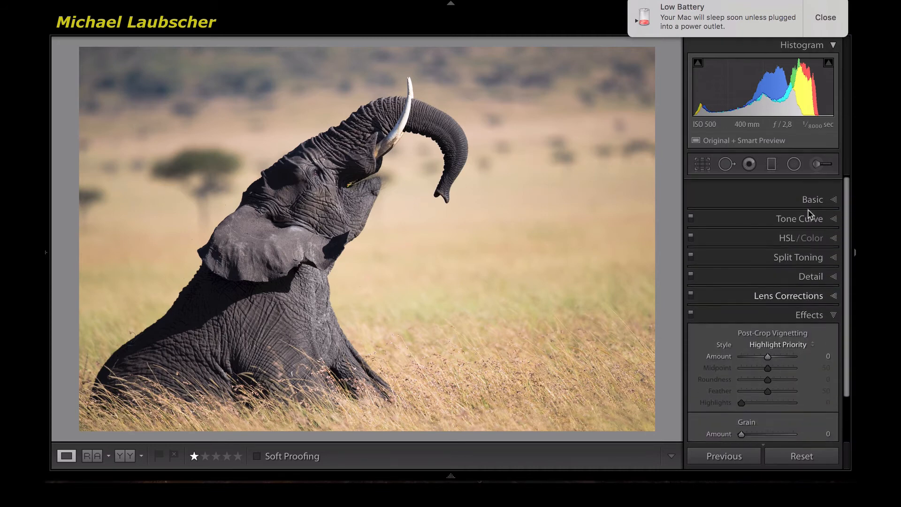
{"action": "left_click", "coordinate": [825, 303]}
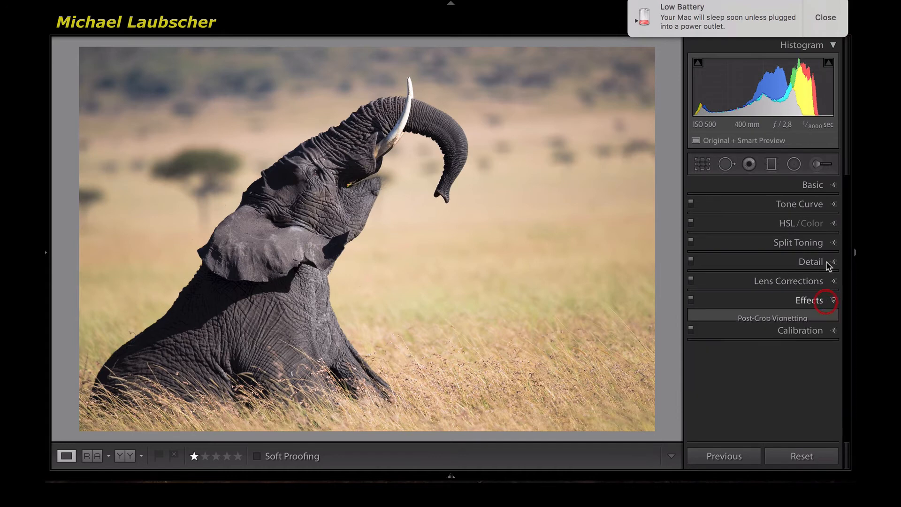
Step: Start a new Adjustment Brush mask and reset all of its effect sliders to zero
{"action": "left_click", "coordinate": [823, 168]}
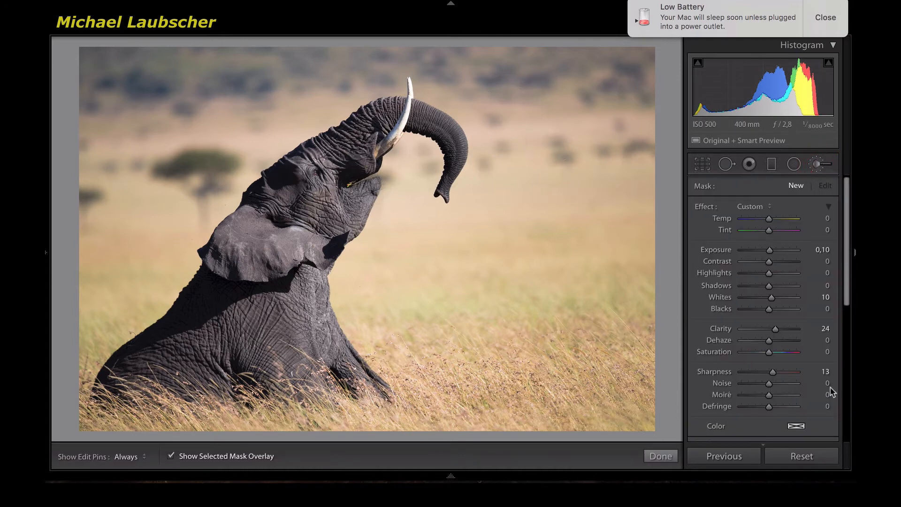
{"action": "scroll", "coordinate": [772, 378], "scroll_direction": "down", "scroll_amount": 5}
{"action": "scroll", "coordinate": [774, 379], "scroll_direction": "up", "scroll_amount": 5}
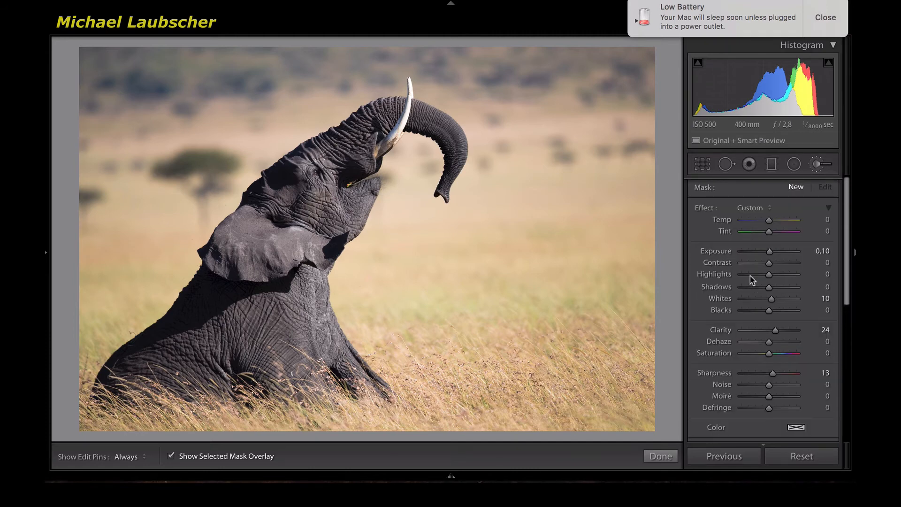
{"action": "scroll", "coordinate": [706, 223], "scroll_direction": "down", "scroll_amount": 1}
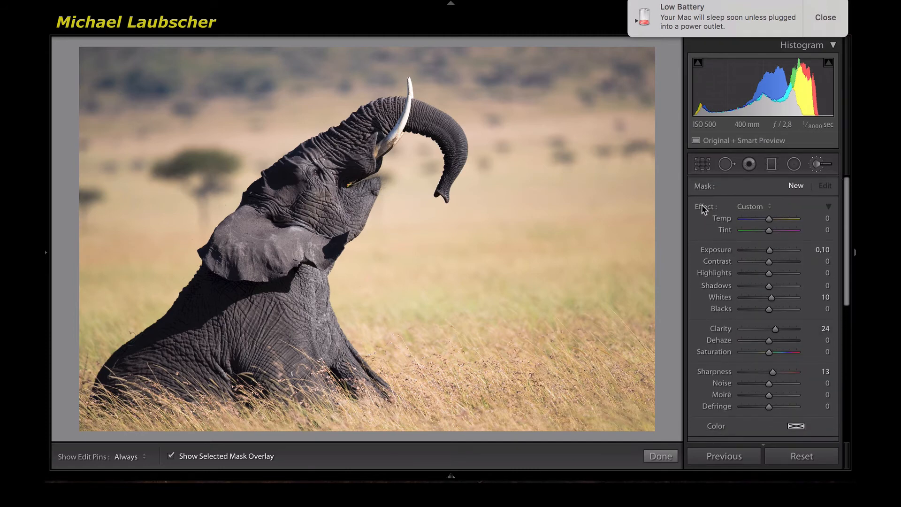
{"action": "double_click", "coordinate": [702, 207]}
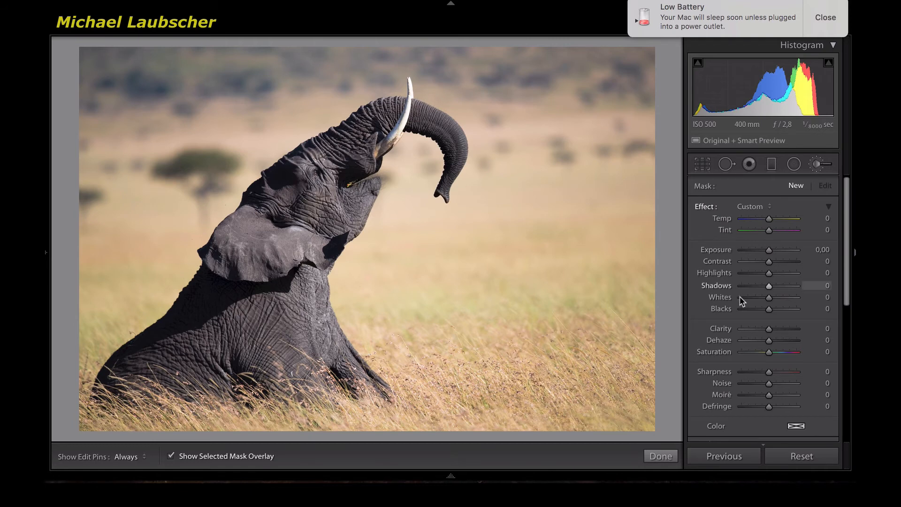
Step: Set the adjustment brush's Flow to 65 and Density to 70
{"action": "scroll", "coordinate": [740, 299], "scroll_direction": "down", "scroll_amount": 8}
{"action": "scroll", "coordinate": [741, 301], "scroll_direction": "down", "scroll_amount": 2}
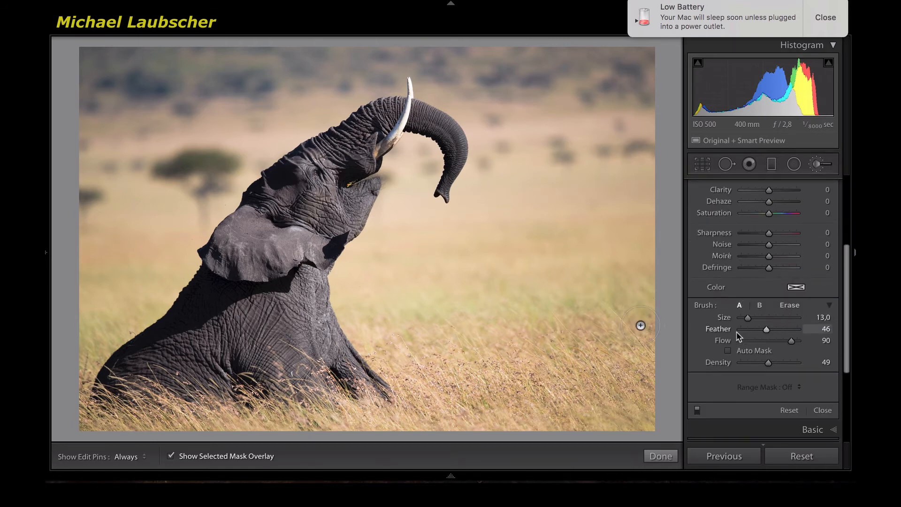
{"action": "left_click_drag", "start_coordinate": [792, 342], "coordinate": [780, 367]}
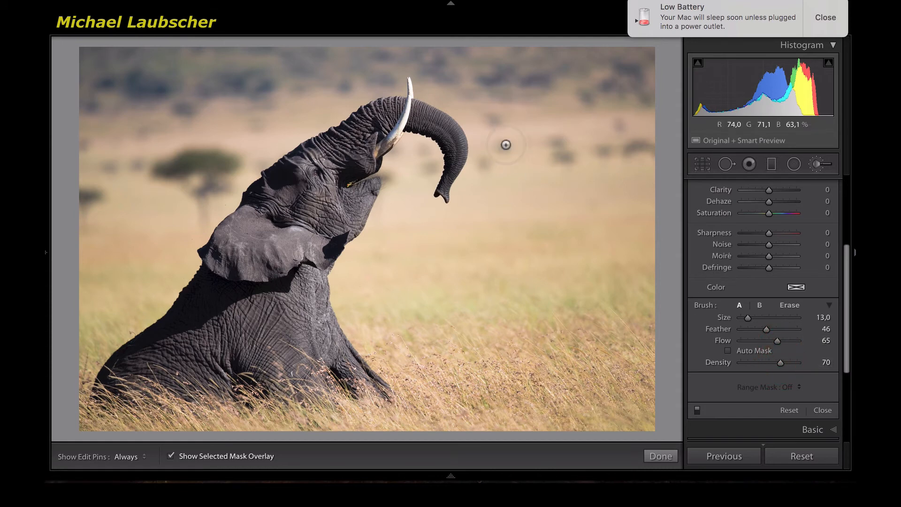
Step: Brush a mask over the elephant's face and ear with the selected mask overlay shown
{"action": "mouse_move", "coordinate": [324, 176]}
{"action": "left_mouse_down"}
{"action": "mouse_move", "coordinate": [306, 230]}
{"action": "mouse_move", "coordinate": [301, 220]}
{"action": "left_mouse_up"}
{"action": "key", "text": "o"}
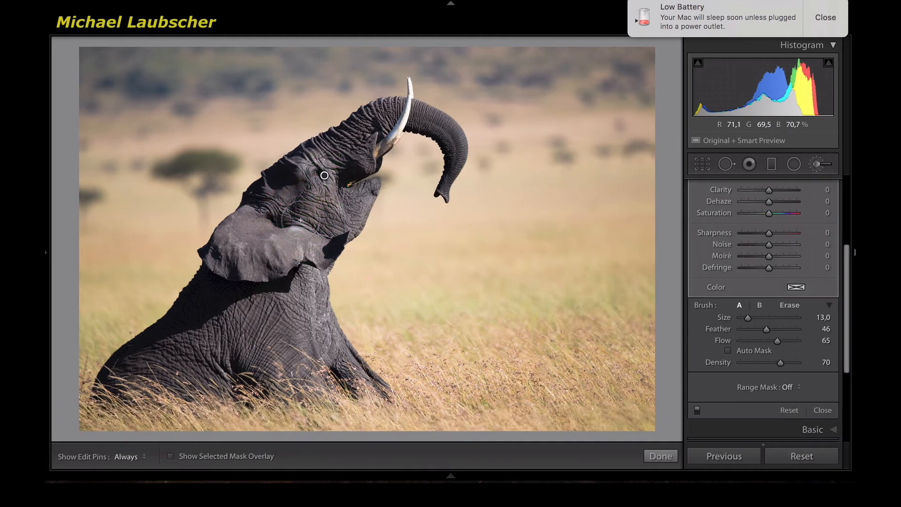
{"action": "key", "text": "o"}
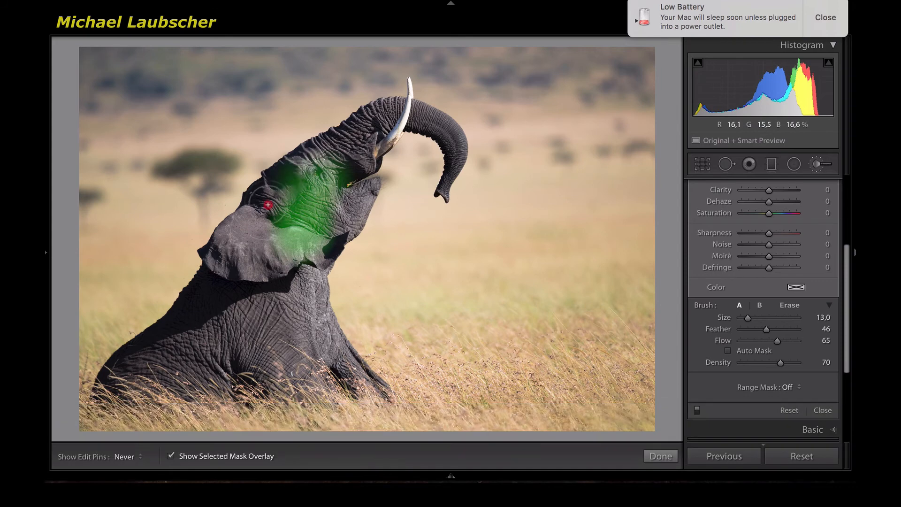
{"action": "mouse_move", "coordinate": [267, 204]}
{"action": "left_mouse_down"}
{"action": "mouse_move", "coordinate": [226, 252]}
{"action": "mouse_move", "coordinate": [308, 245]}
{"action": "mouse_move", "coordinate": [360, 191]}
{"action": "mouse_move", "coordinate": [356, 210]}
{"action": "mouse_move", "coordinate": [345, 145]}
{"action": "mouse_move", "coordinate": [273, 194]}
{"action": "mouse_move", "coordinate": [289, 198]}
{"action": "mouse_move", "coordinate": [330, 173]}
{"action": "mouse_move", "coordinate": [335, 154]}
{"action": "mouse_move", "coordinate": [369, 148]}
{"action": "mouse_move", "coordinate": [345, 155]}
{"action": "left_mouse_up"}
Step: Extend the brush mask up the forehead and along the whole trunk in close-up, using a brush size of 11
{"action": "key", "text": "bracketleft"}
{"action": "key", "text": "space"}
{"action": "left_click", "coordinate": [374, 122]}
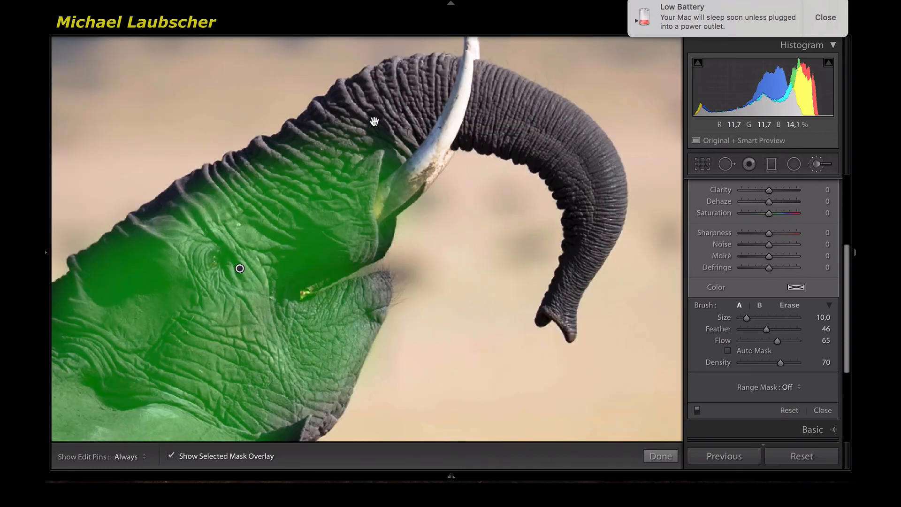
{"action": "left_click_drag", "start_coordinate": [374, 122], "coordinate": [321, 168]}
{"action": "scroll", "coordinate": [163, 228], "scroll_direction": "up", "scroll_amount": 1}
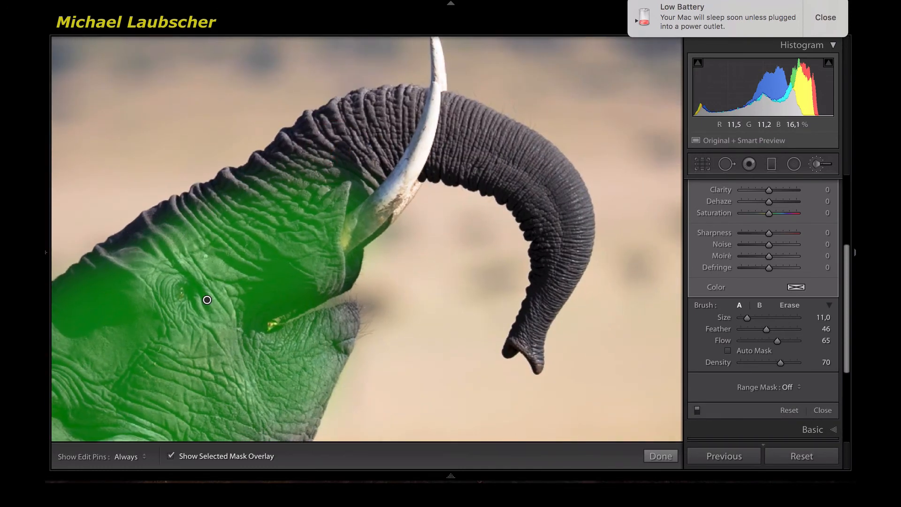
{"action": "mouse_move", "coordinate": [238, 191]}
{"action": "left_mouse_down"}
{"action": "mouse_move", "coordinate": [390, 116]}
{"action": "mouse_move", "coordinate": [411, 132]}
{"action": "mouse_move", "coordinate": [343, 185]}
{"action": "left_mouse_up"}
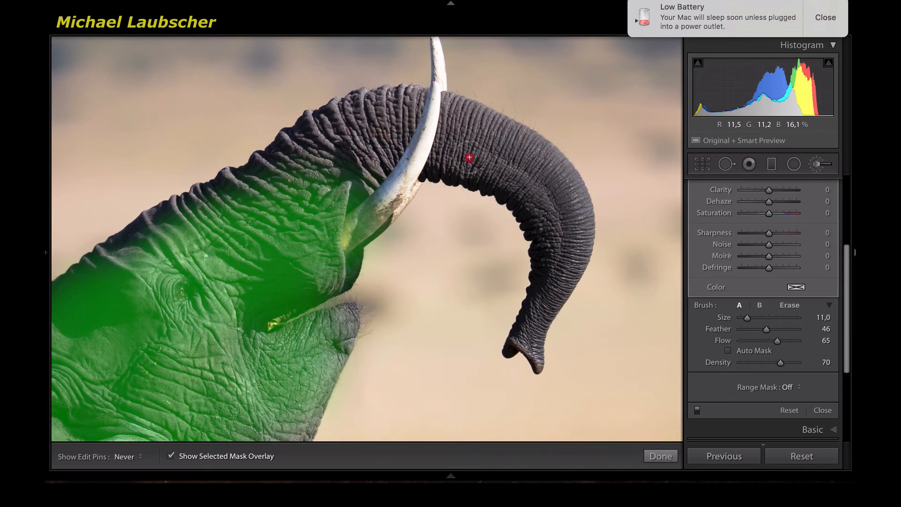
{"action": "mouse_move", "coordinate": [470, 158]}
{"action": "left_mouse_down"}
{"action": "mouse_move", "coordinate": [500, 170]}
{"action": "mouse_move", "coordinate": [553, 258]}
{"action": "mouse_move", "coordinate": [521, 347]}
{"action": "left_mouse_up"}
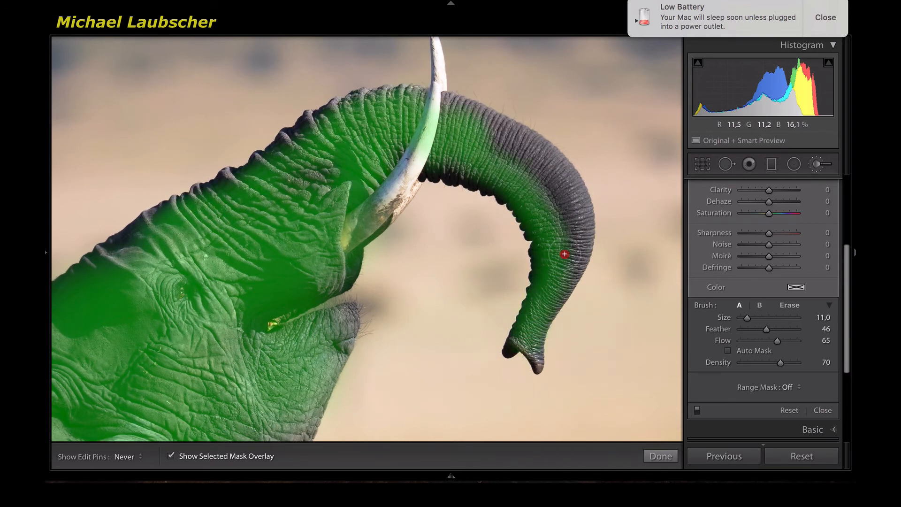
{"action": "mouse_move", "coordinate": [564, 254]}
{"action": "left_mouse_down"}
{"action": "mouse_move", "coordinate": [570, 203]}
{"action": "mouse_move", "coordinate": [580, 230]}
{"action": "mouse_move", "coordinate": [558, 185]}
{"action": "mouse_move", "coordinate": [514, 142]}
{"action": "mouse_move", "coordinate": [529, 165]}
{"action": "mouse_move", "coordinate": [501, 138]}
{"action": "mouse_move", "coordinate": [466, 125]}
{"action": "mouse_move", "coordinate": [507, 135]}
{"action": "mouse_move", "coordinate": [418, 107]}
{"action": "mouse_move", "coordinate": [406, 137]}
{"action": "mouse_move", "coordinate": [419, 162]}
{"action": "mouse_move", "coordinate": [377, 198]}
{"action": "mouse_move", "coordinate": [406, 170]}
{"action": "mouse_move", "coordinate": [490, 139]}
{"action": "left_mouse_up"}
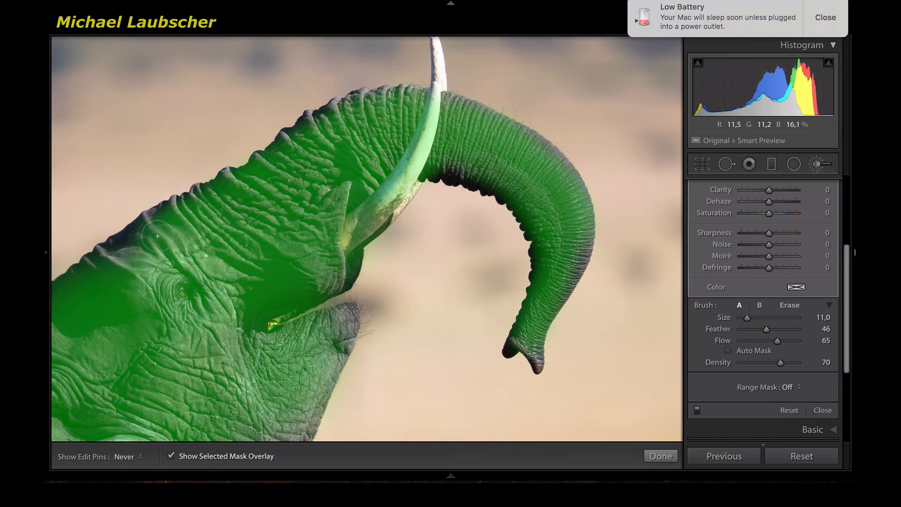
Step: Touch up the mask around the elephant's cheek and the back of its head, returning to the full view
{"action": "key", "text": "h"}
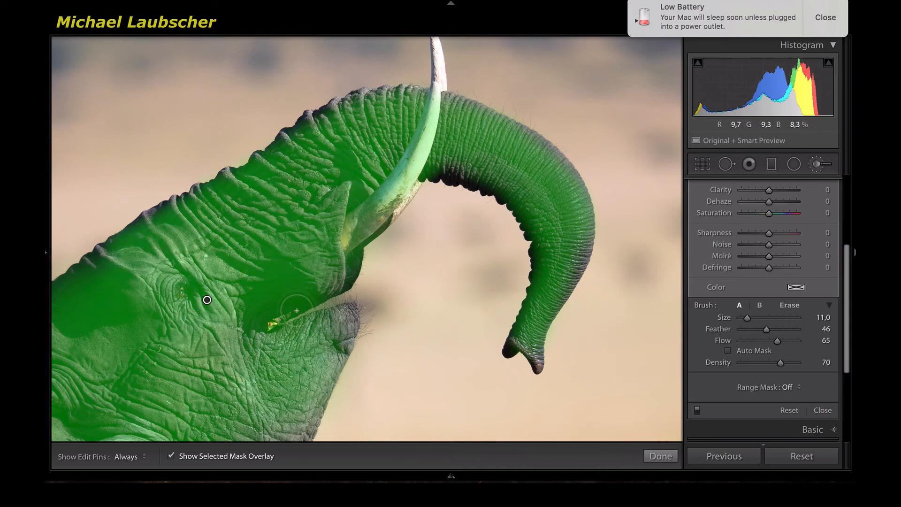
{"action": "key", "text": "space"}
{"action": "left_click_drag", "start_coordinate": [296, 310], "coordinate": [358, 211]}
{"action": "left_click_drag", "start_coordinate": [382, 239], "coordinate": [359, 291]}
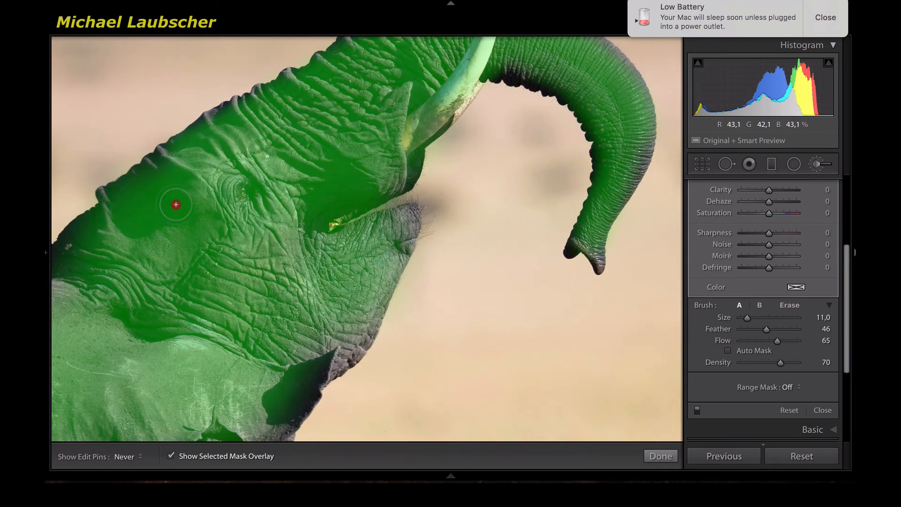
{"action": "key", "text": "h"}
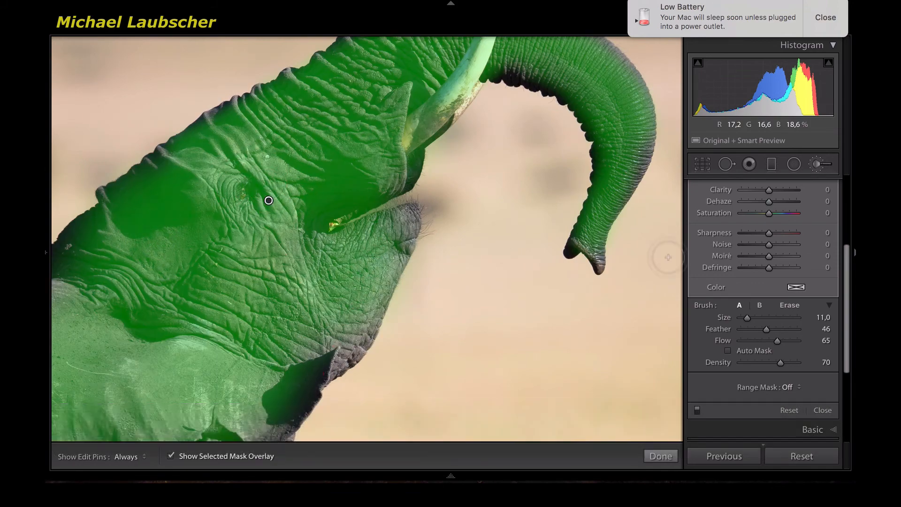
{"action": "key", "text": "z"}
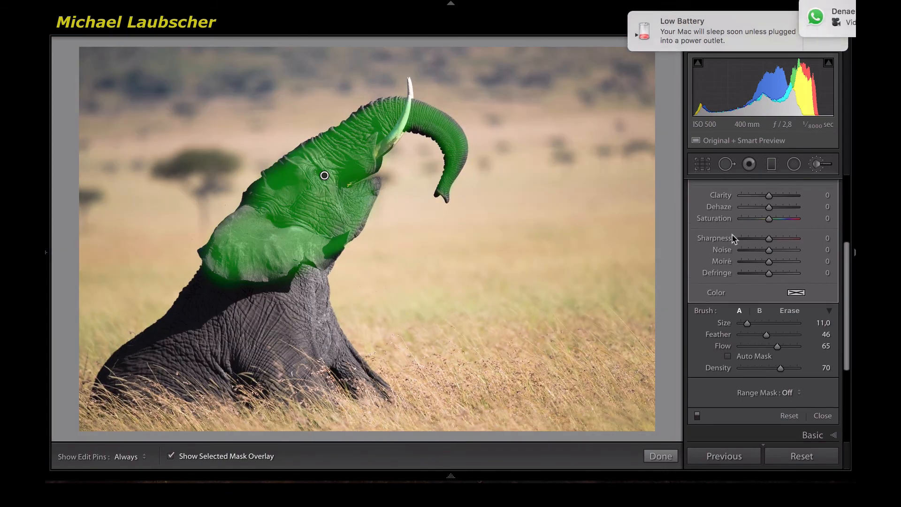
Step: Hide the mask overlay and set the brushed area's Clarity to 11, Shadows to 23 and Sharpness to 7
{"action": "scroll", "coordinate": [734, 239], "scroll_direction": "up", "scroll_amount": 3}
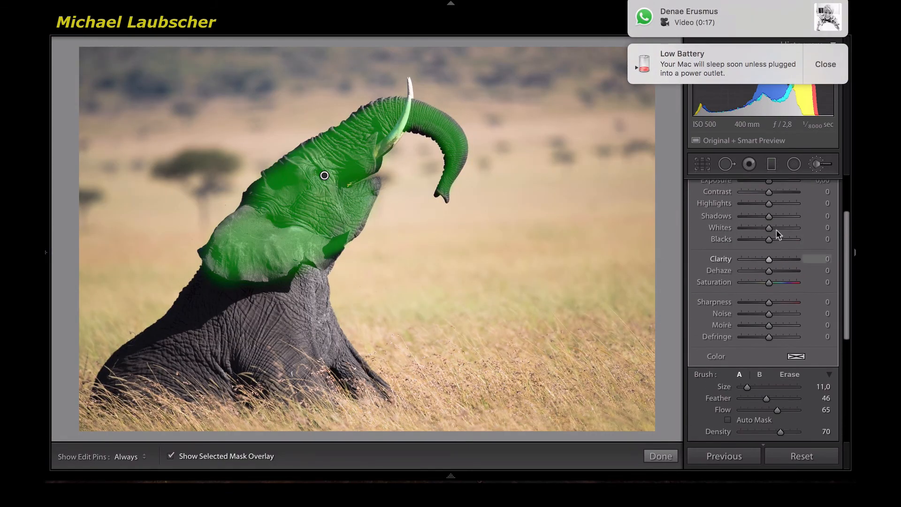
{"action": "mouse_move", "coordinate": [712, 19]}
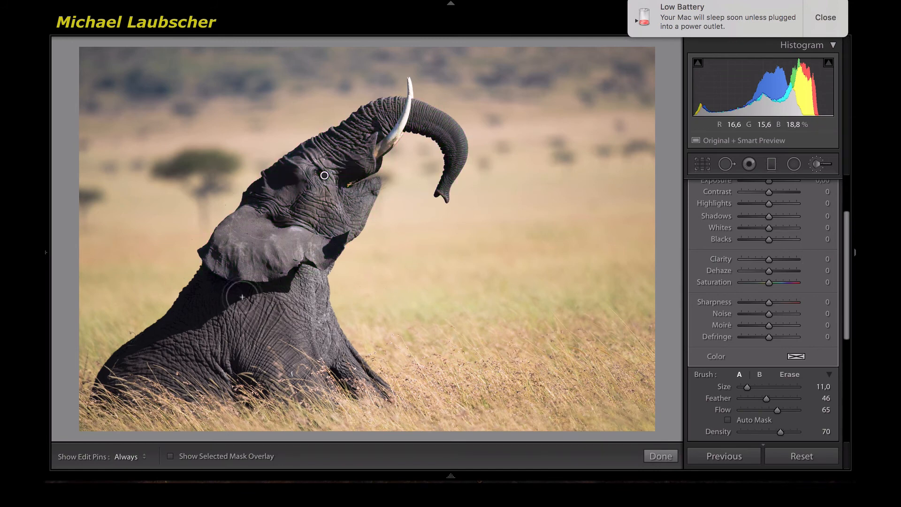
{"action": "mouse_move", "coordinate": [229, 265]}
{"action": "left_mouse_down"}
{"action": "mouse_move", "coordinate": [227, 236]}
{"action": "mouse_move", "coordinate": [281, 211]}
{"action": "left_mouse_up"}
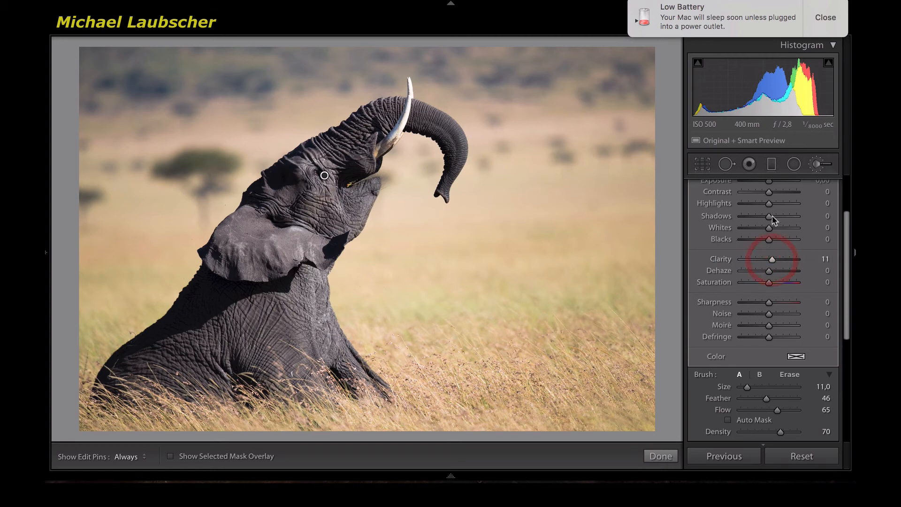
{"action": "left_click_drag", "start_coordinate": [773, 215], "coordinate": [775, 218]}
{"action": "key", "text": "Up"}
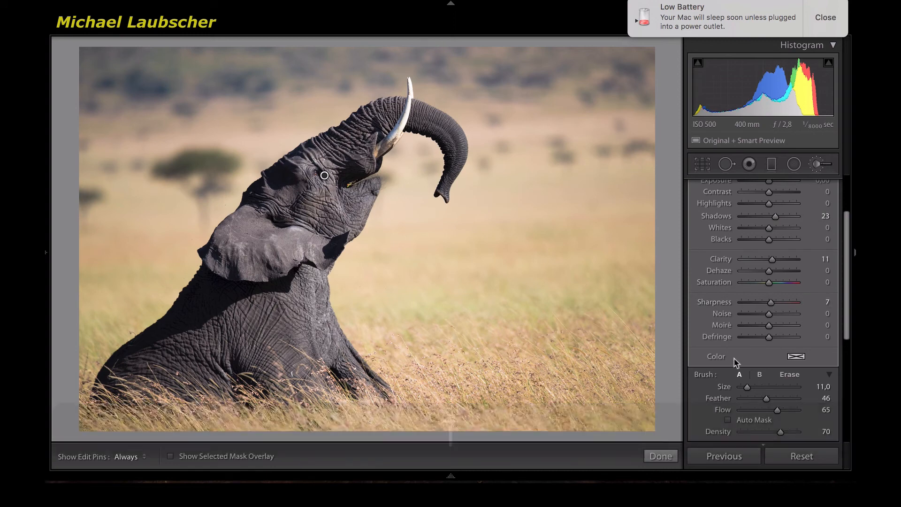
Step: Toggle the brush adjustments off and on to compare their effect on the elephant's head
{"action": "scroll", "coordinate": [738, 363], "scroll_direction": "down", "scroll_amount": 4}
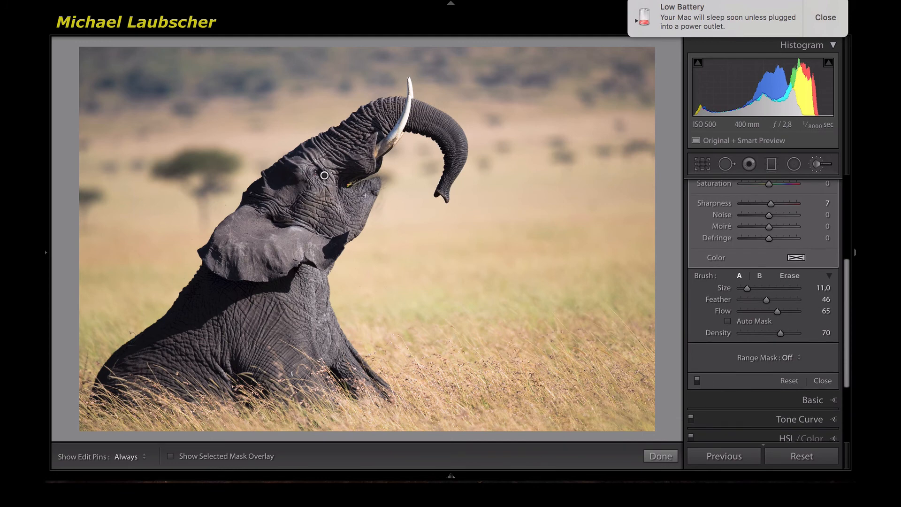
{"action": "left_click", "coordinate": [698, 383]}
{"action": "left_click", "coordinate": [698, 383]}
{"action": "left_click", "coordinate": [698, 383]}
Step: Dismiss the low battery notification and finish the adjustment brush edit
{"action": "left_click", "coordinate": [825, 18]}
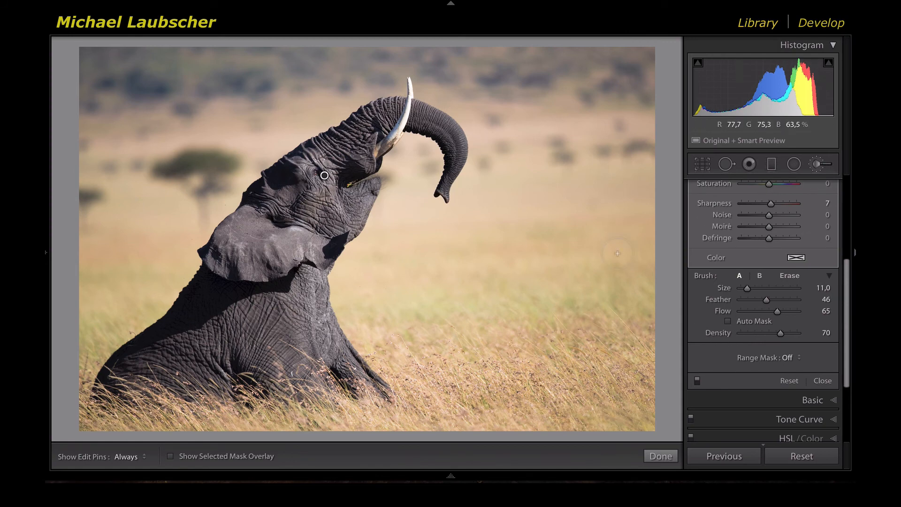
{"action": "scroll", "coordinate": [773, 381], "scroll_direction": "up", "scroll_amount": 3}
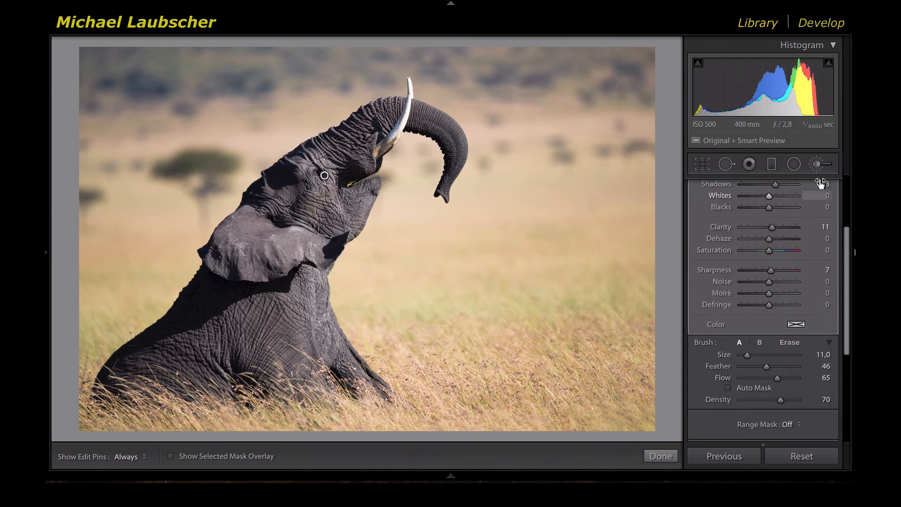
{"action": "left_click", "coordinate": [660, 457]}
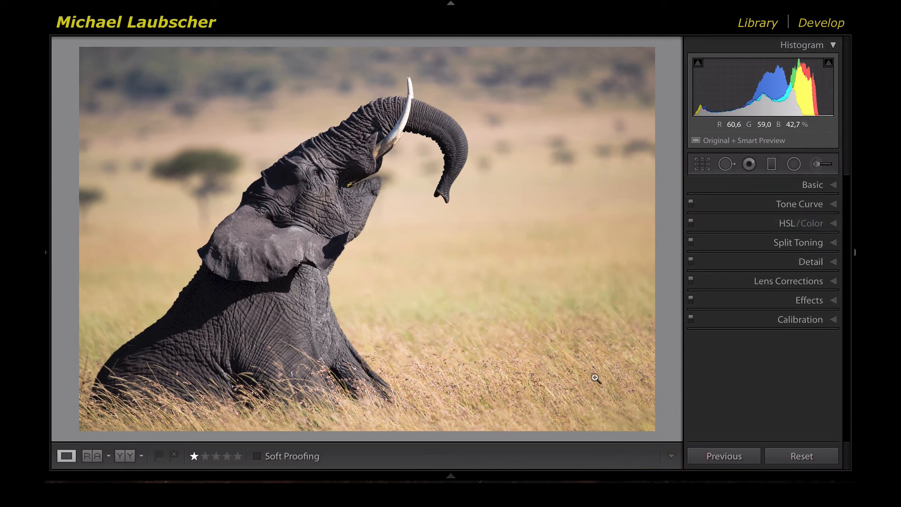
Step: Compare the photo before and after editing side by side, return to the single view and show it full screen
{"action": "key", "text": "y"}
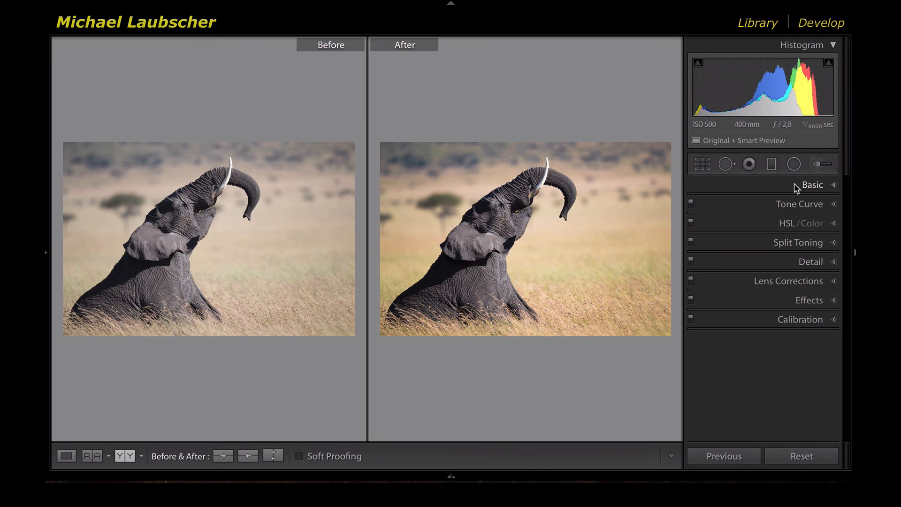
{"action": "key", "text": "y"}
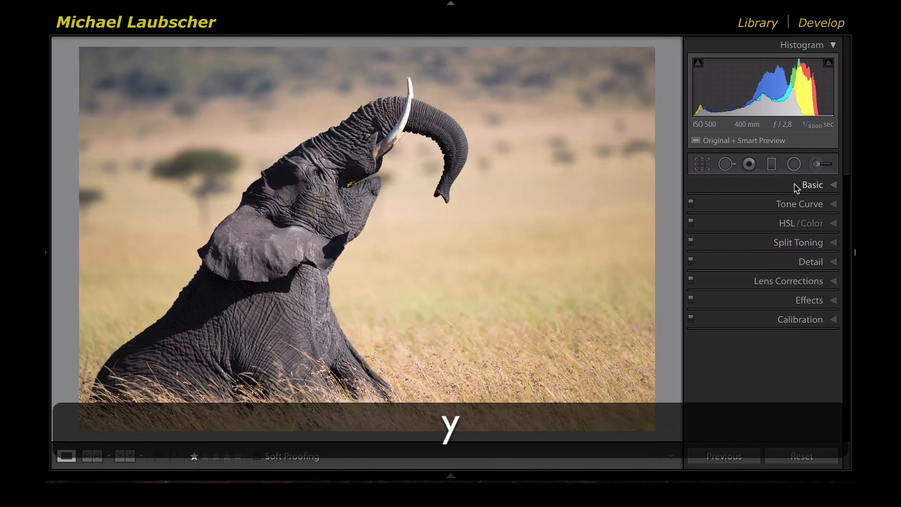
{"action": "key", "text": "f"}
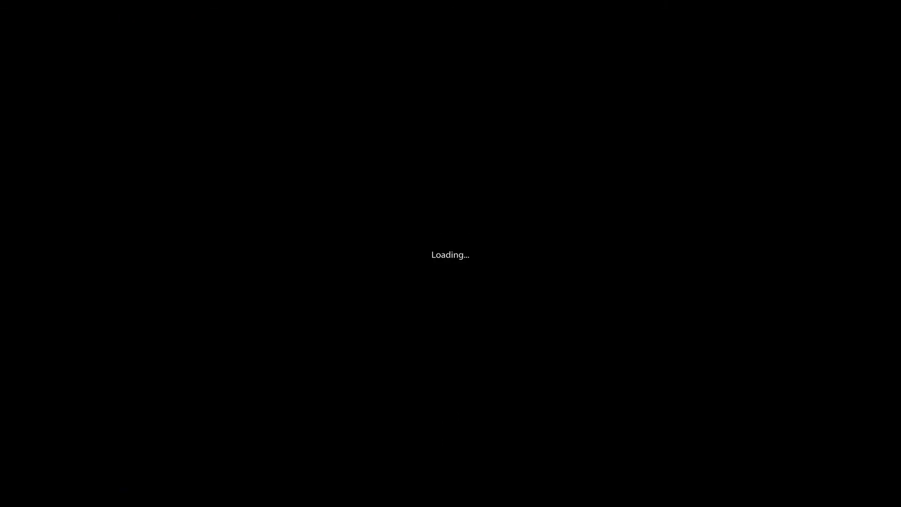